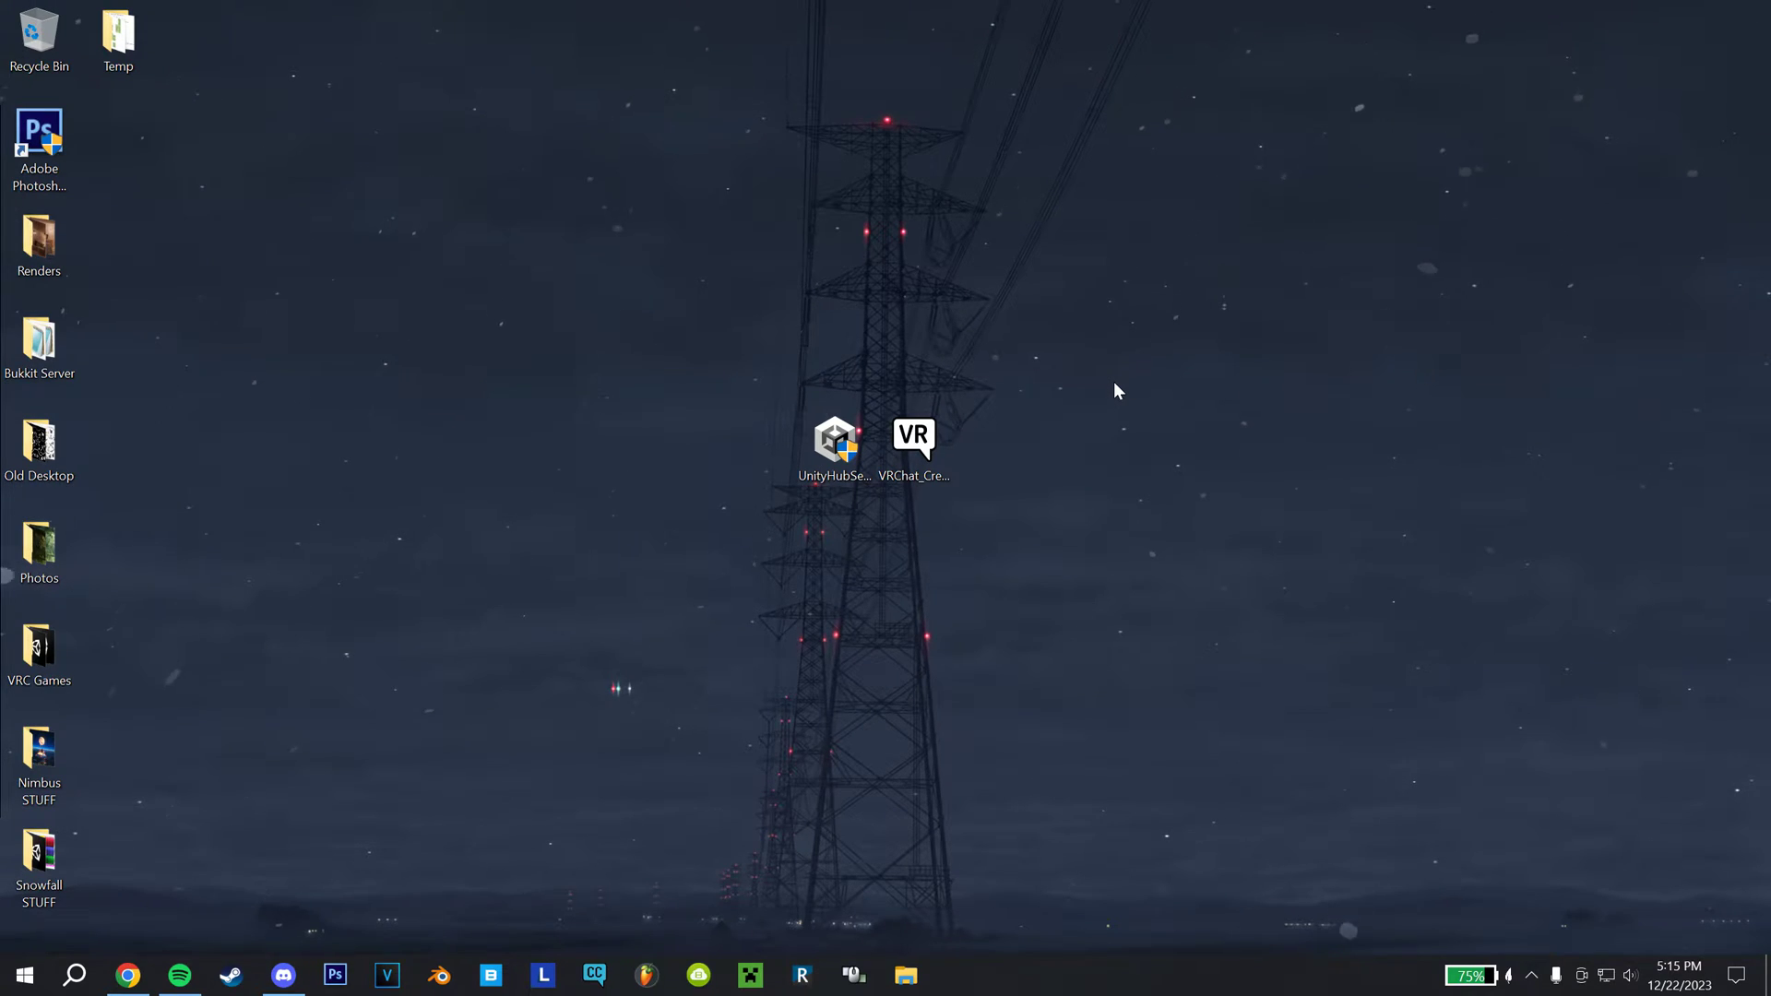
Step: Run UnityHubSetup from the desktop, install to C:\Program Files\Unity Hub, and finish with Run Unity Hub checked
click(139, 970)
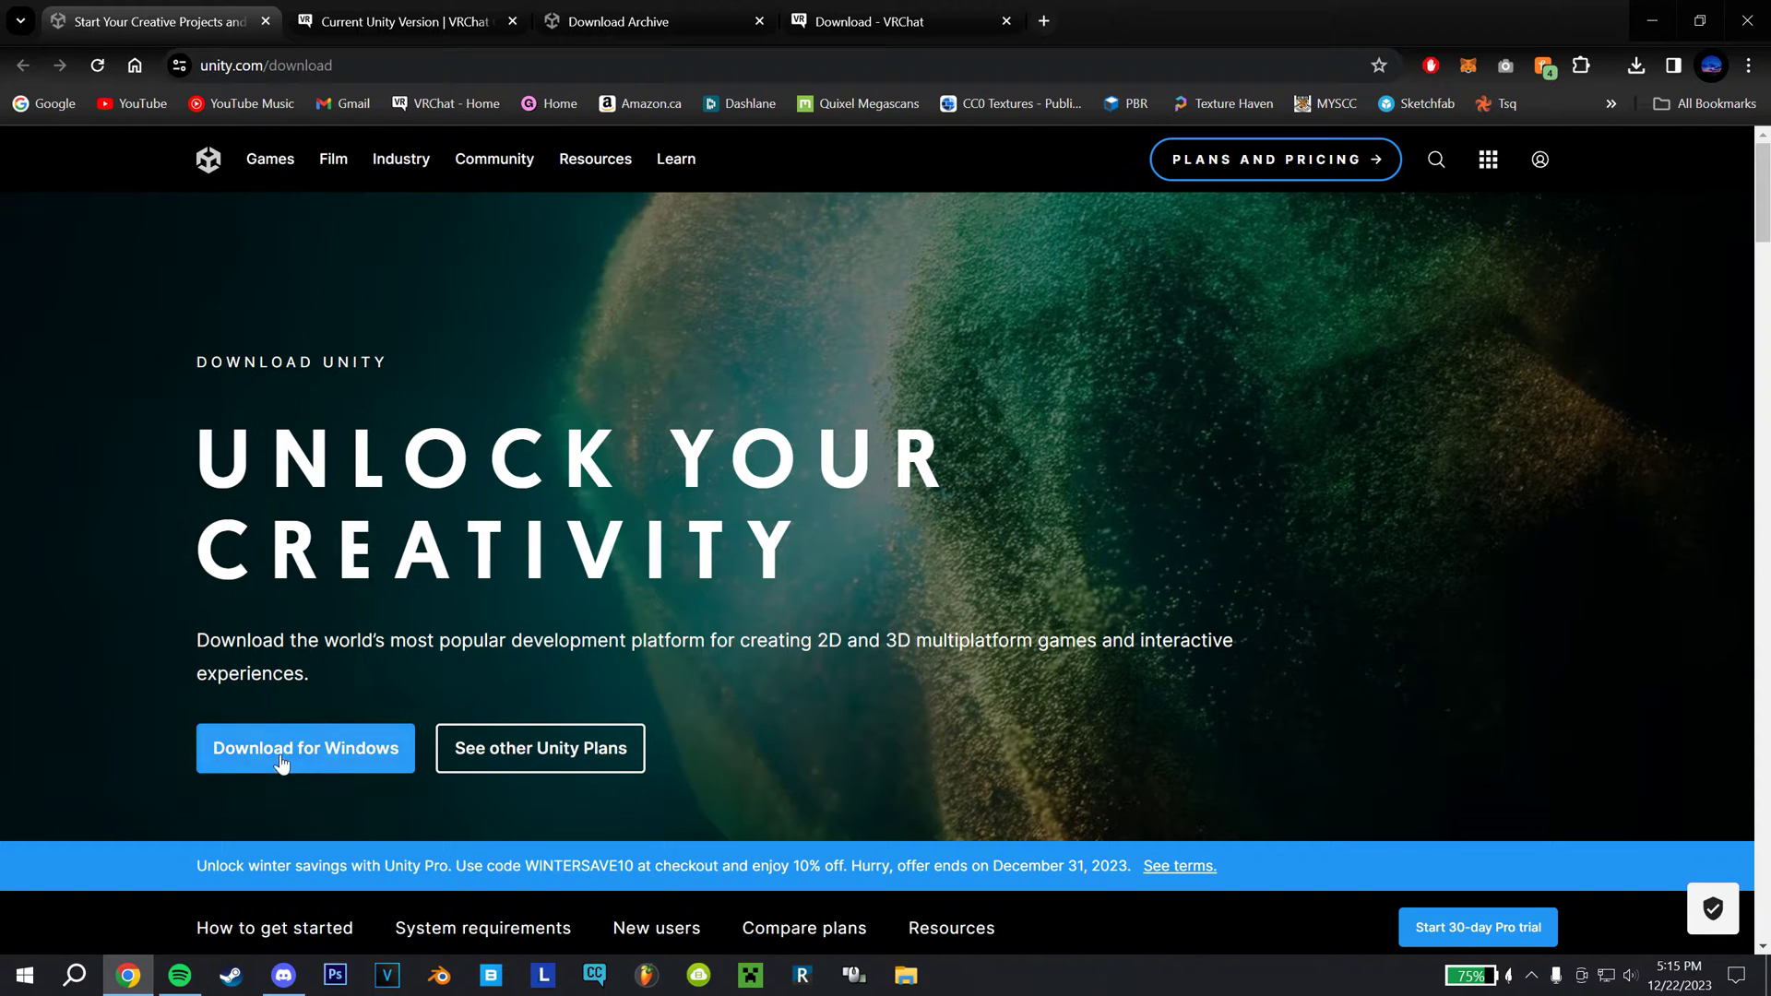
click(1652, 20)
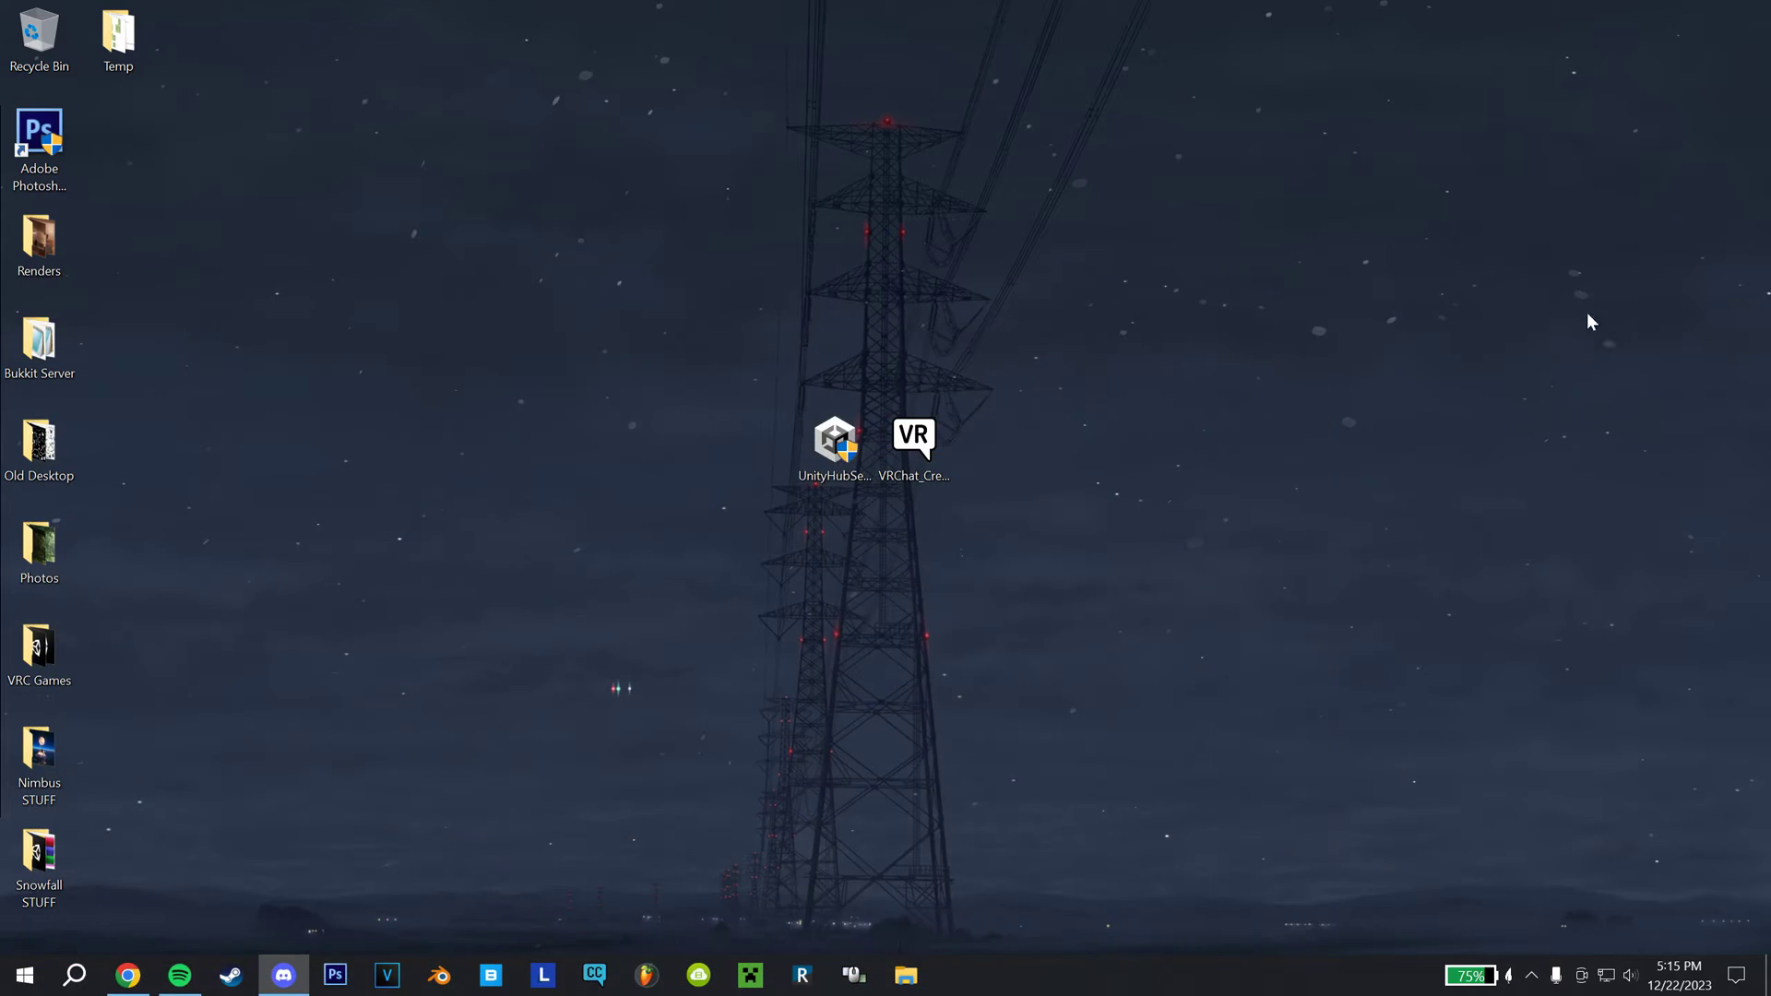
click(841, 433)
double_click(841, 441)
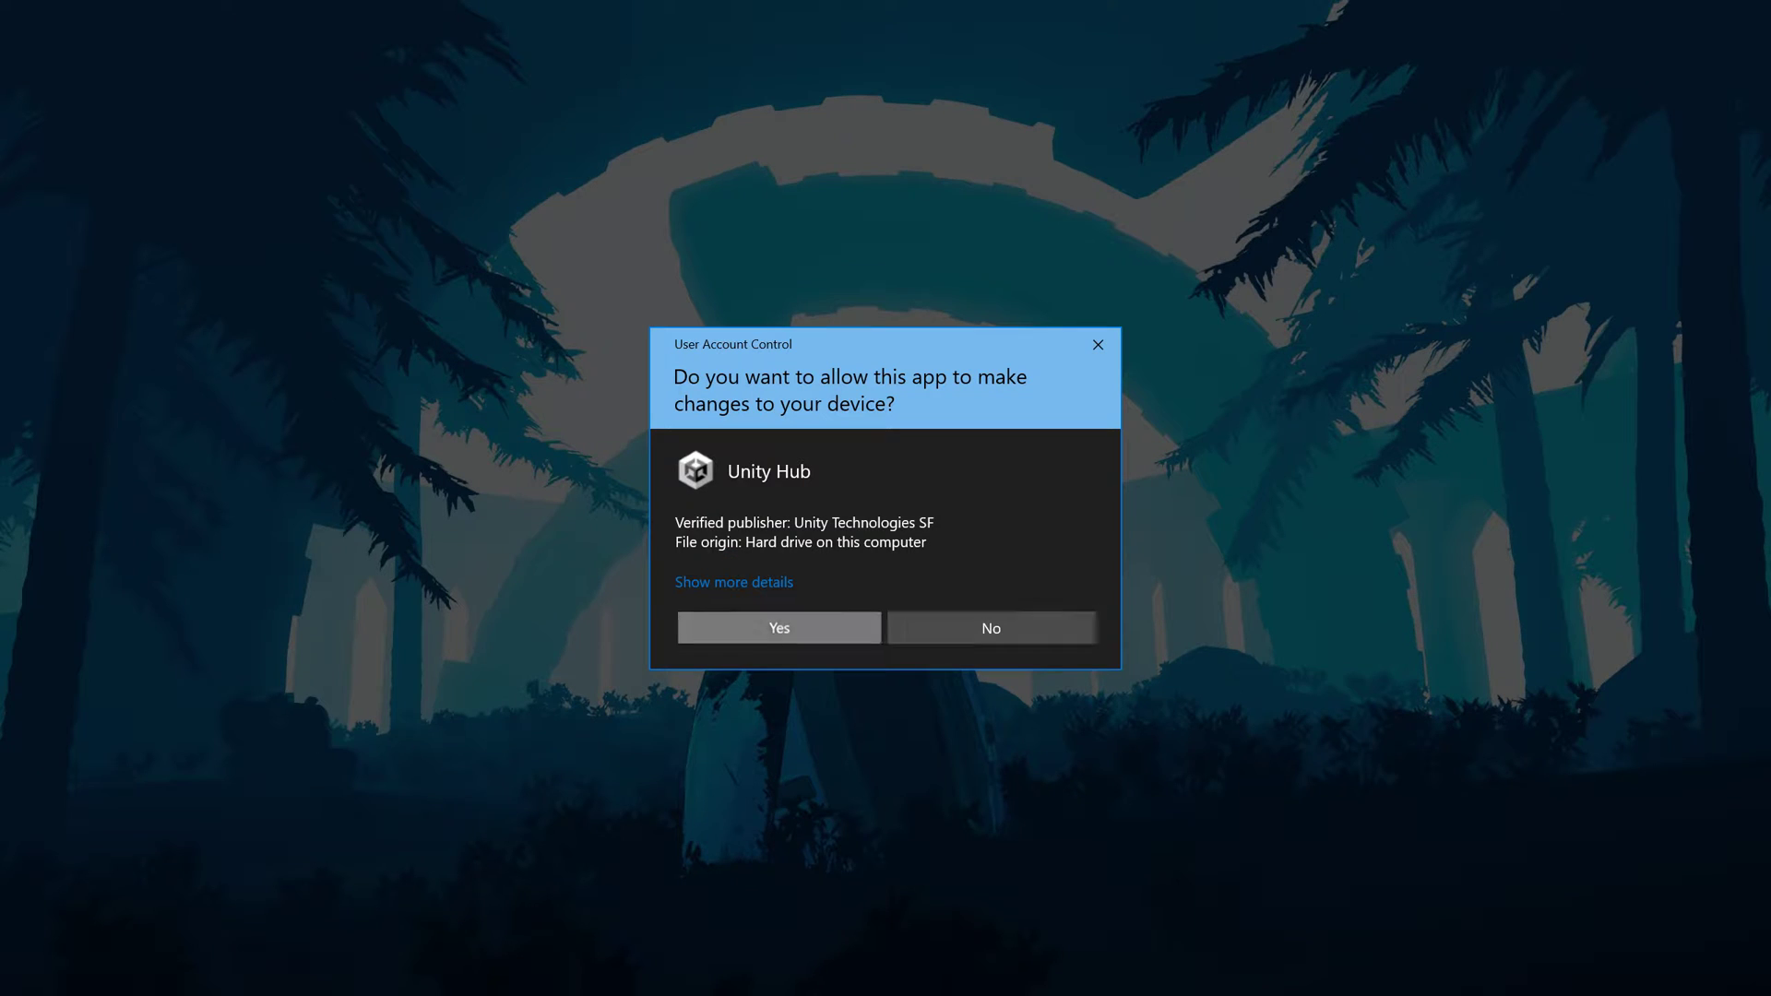
click(751, 629)
click(1005, 652)
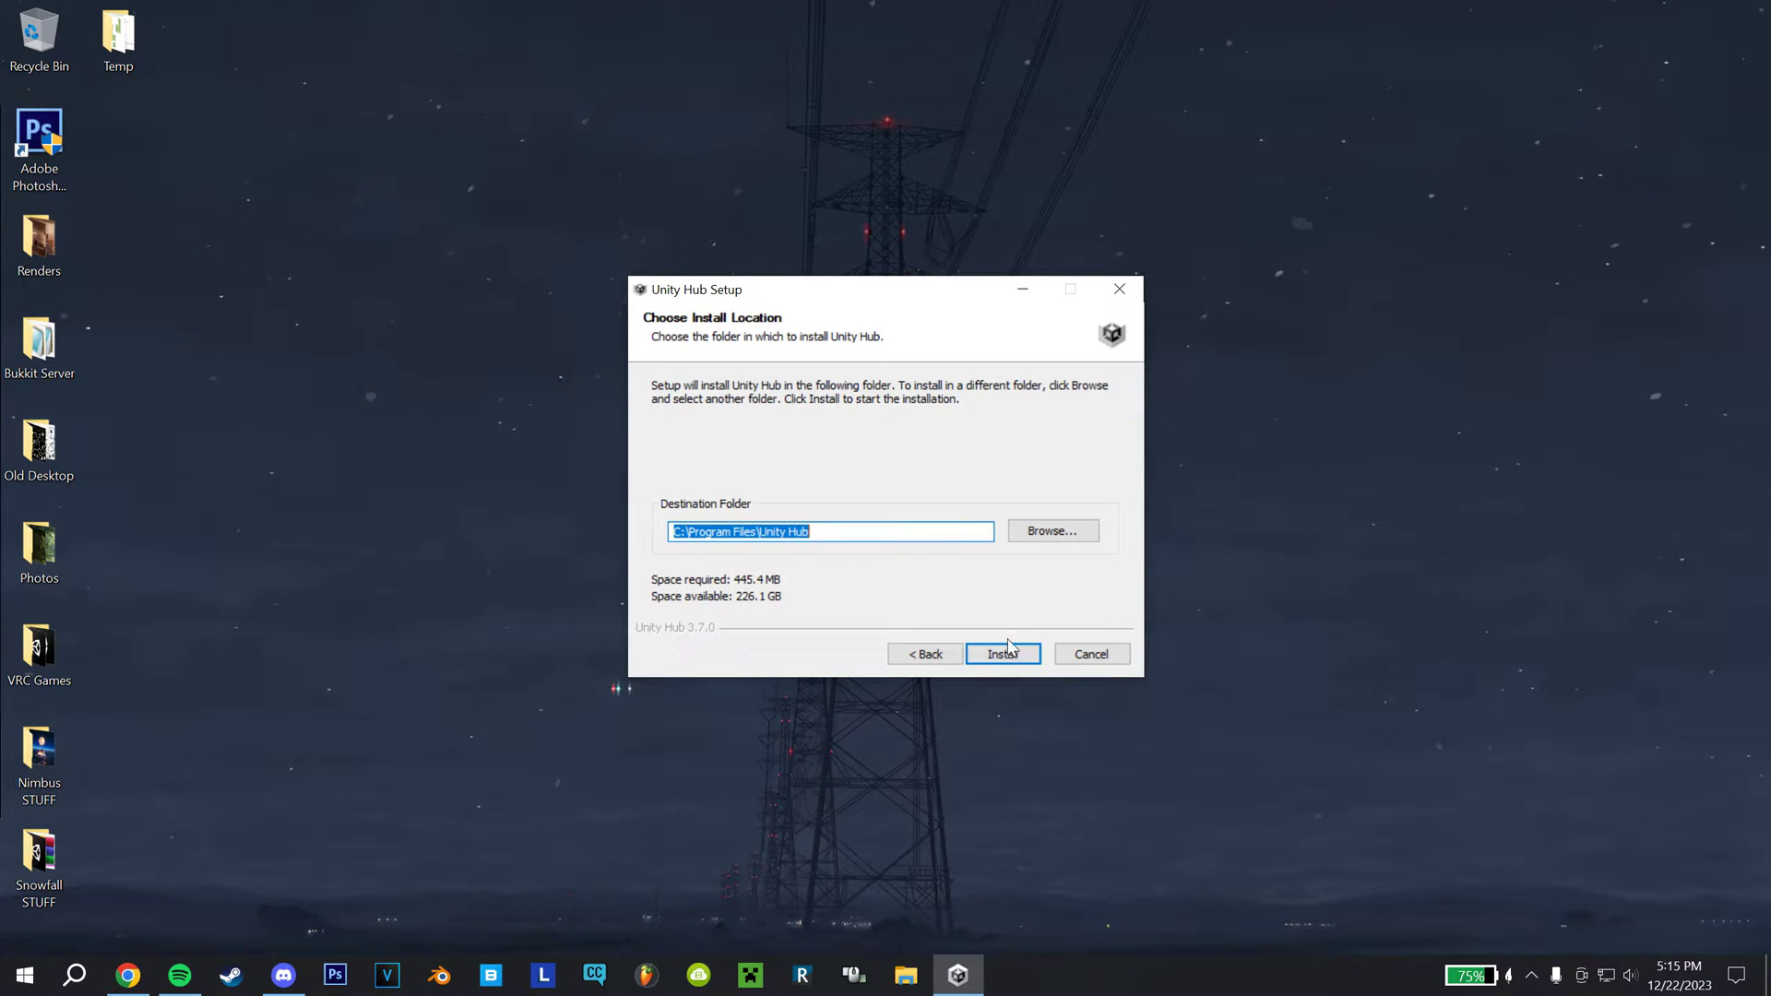
click(1003, 657)
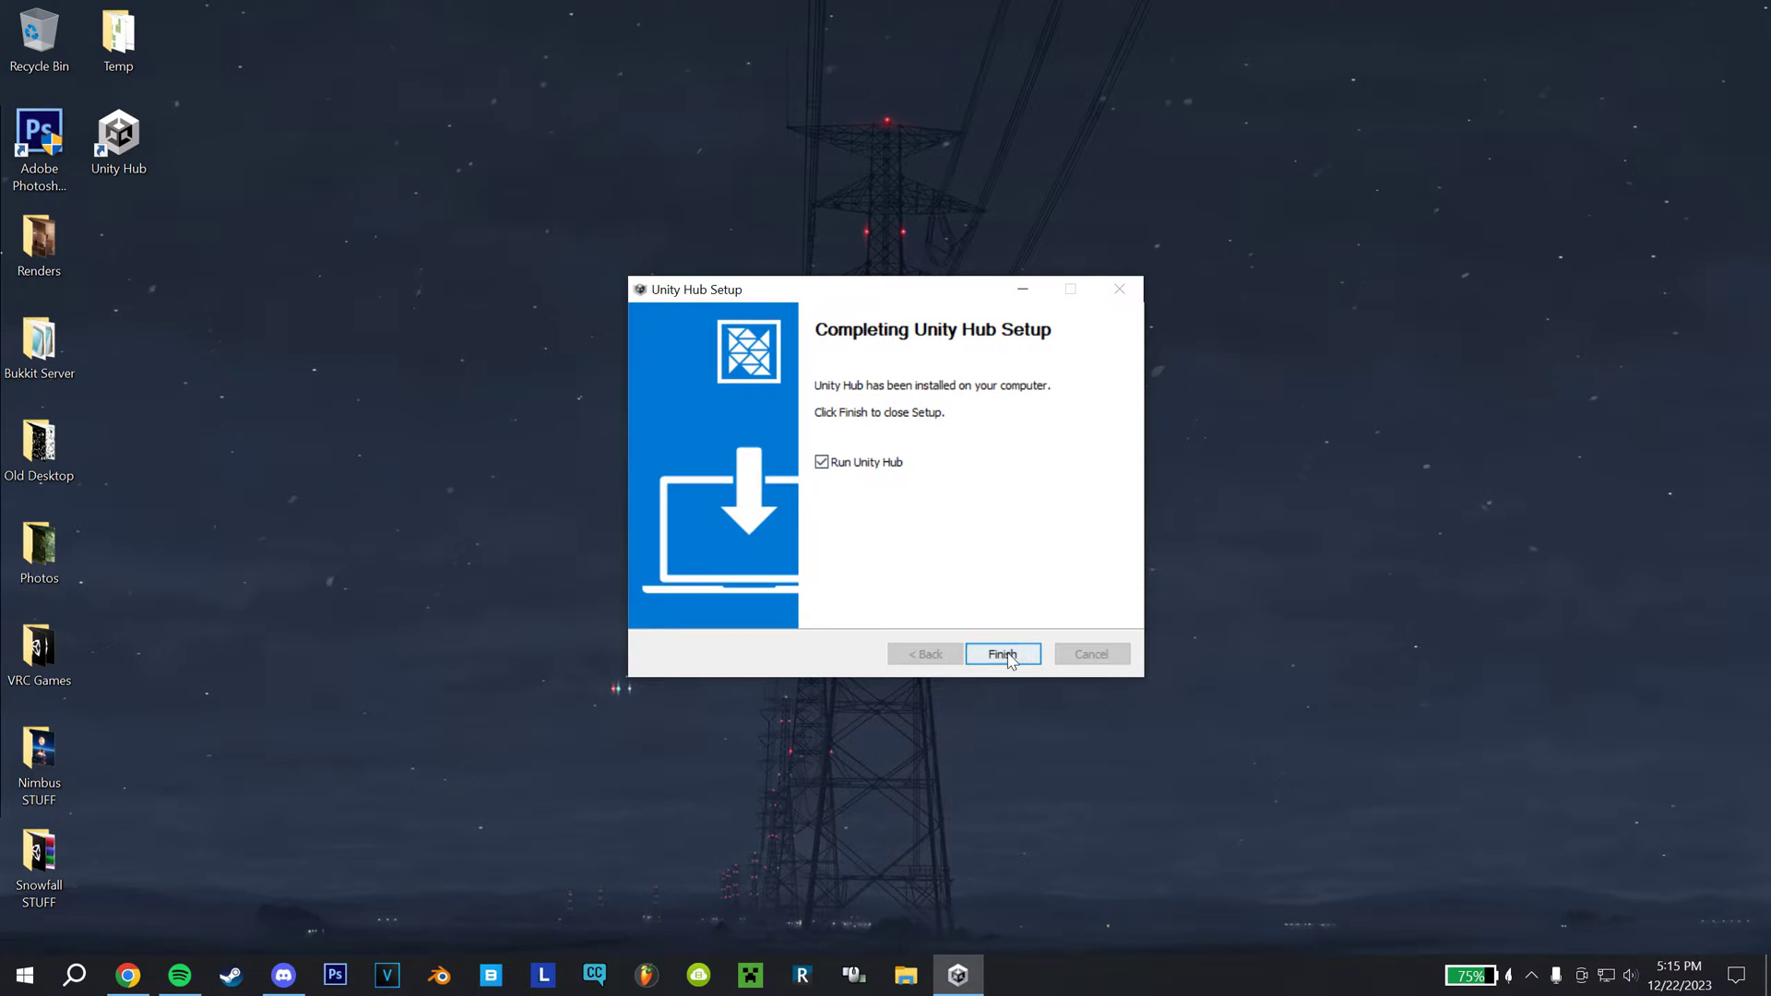
click(1007, 655)
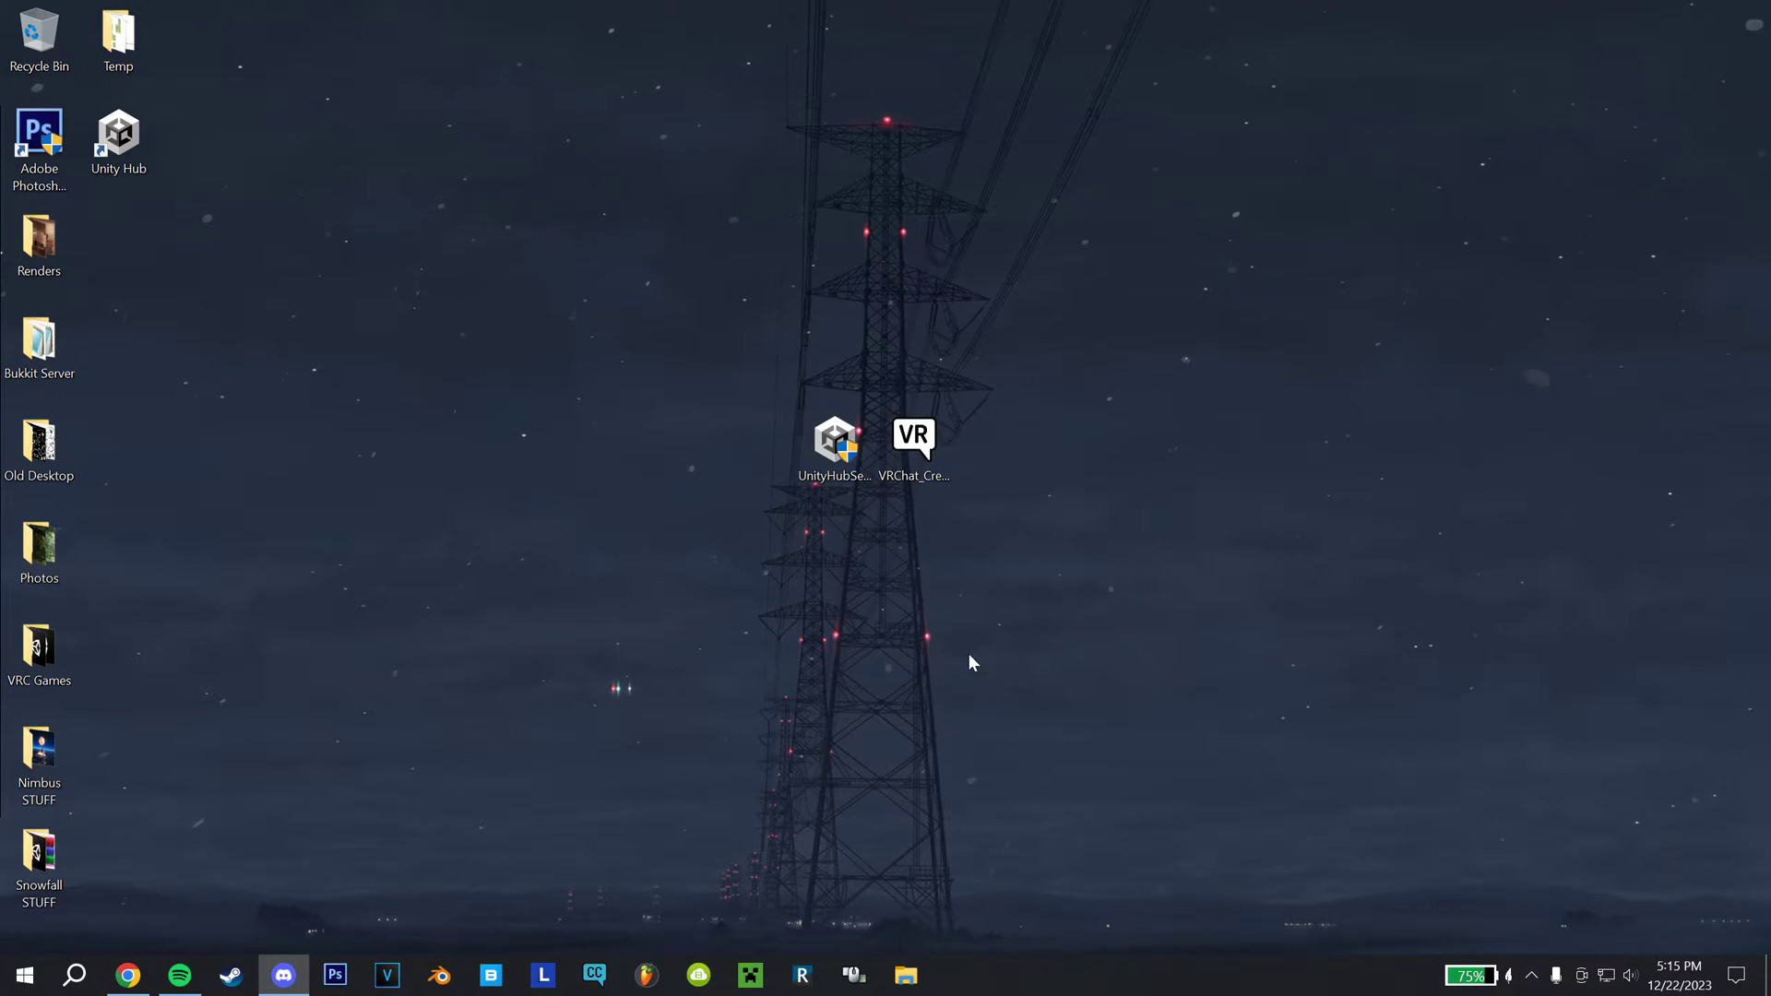
Step: Compare VRChat's required Unity version with the download archive and list the Unity 2022.X releases
click(129, 975)
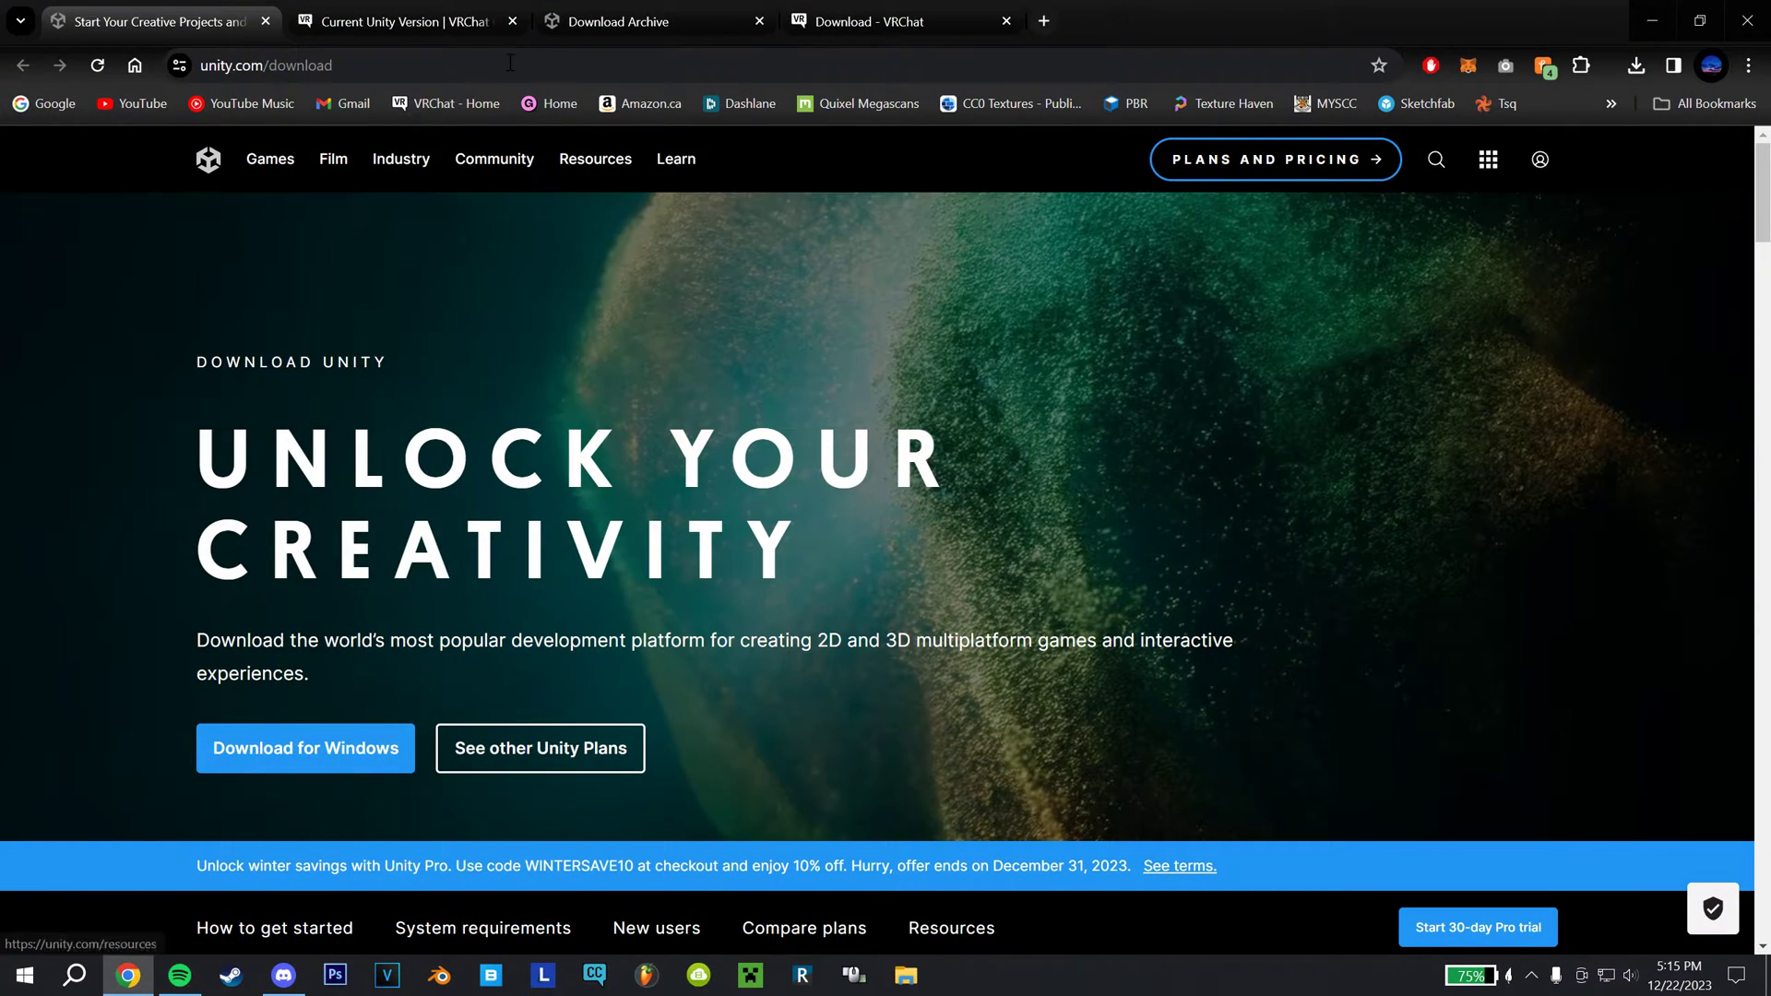
click(406, 20)
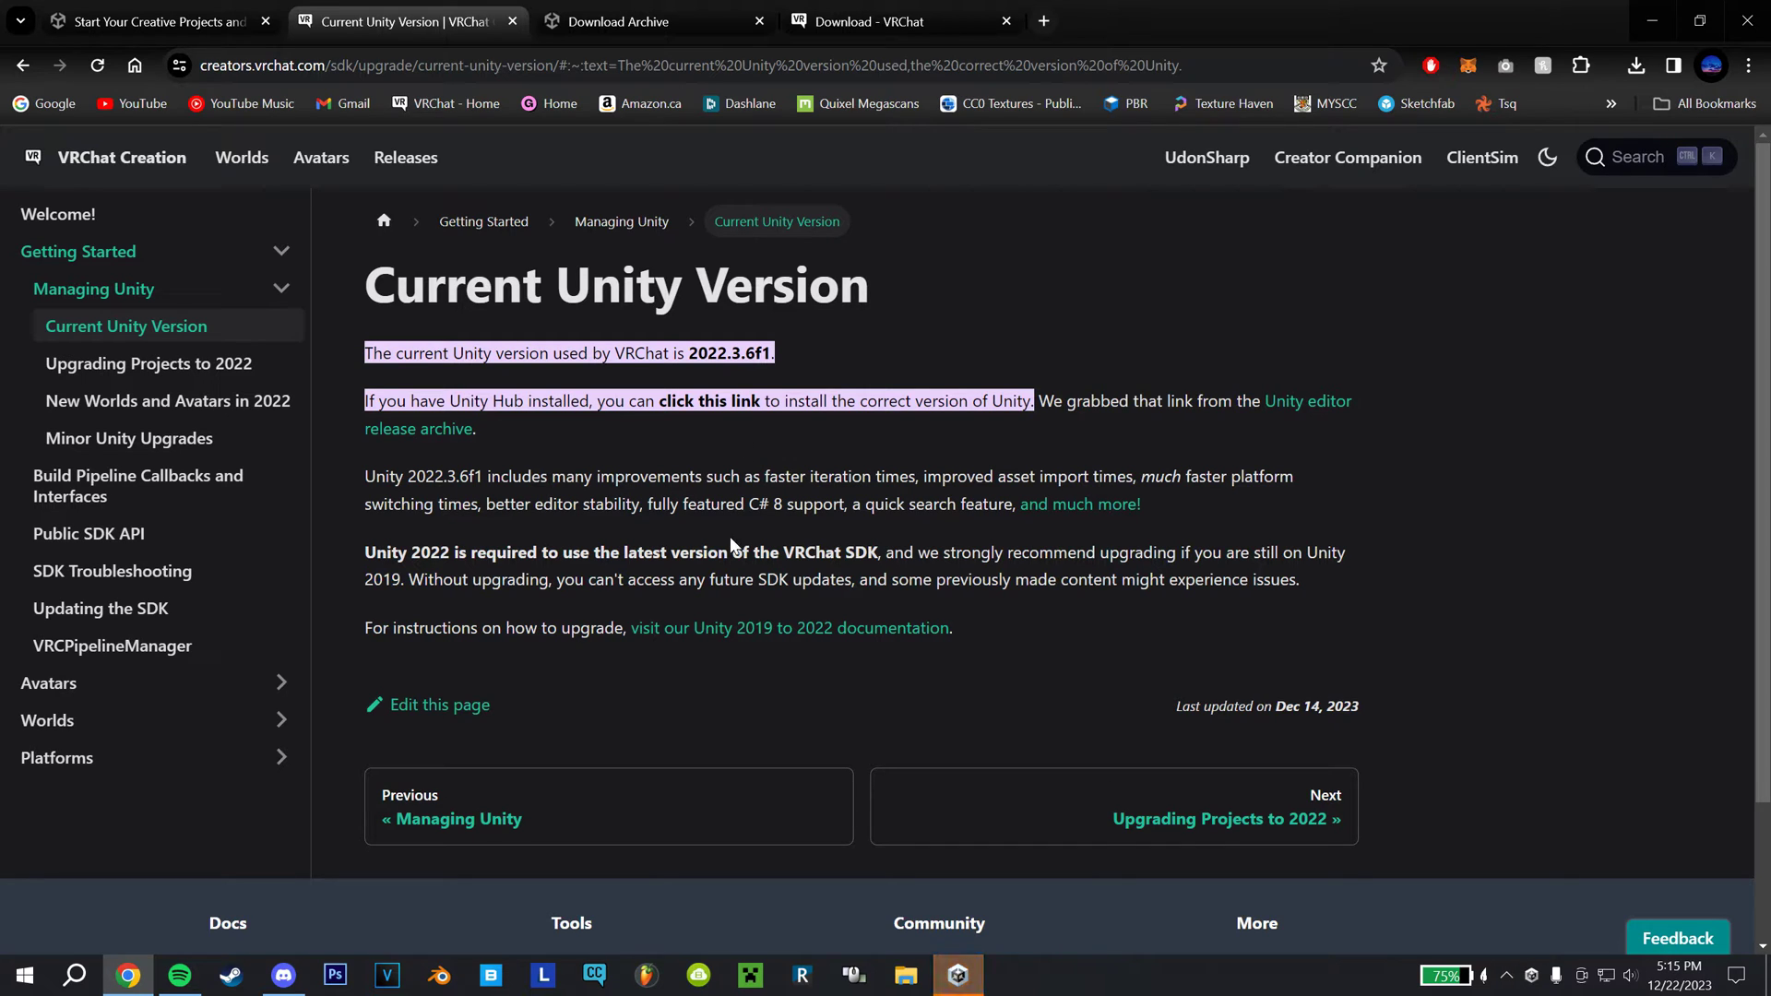
click(569, 11)
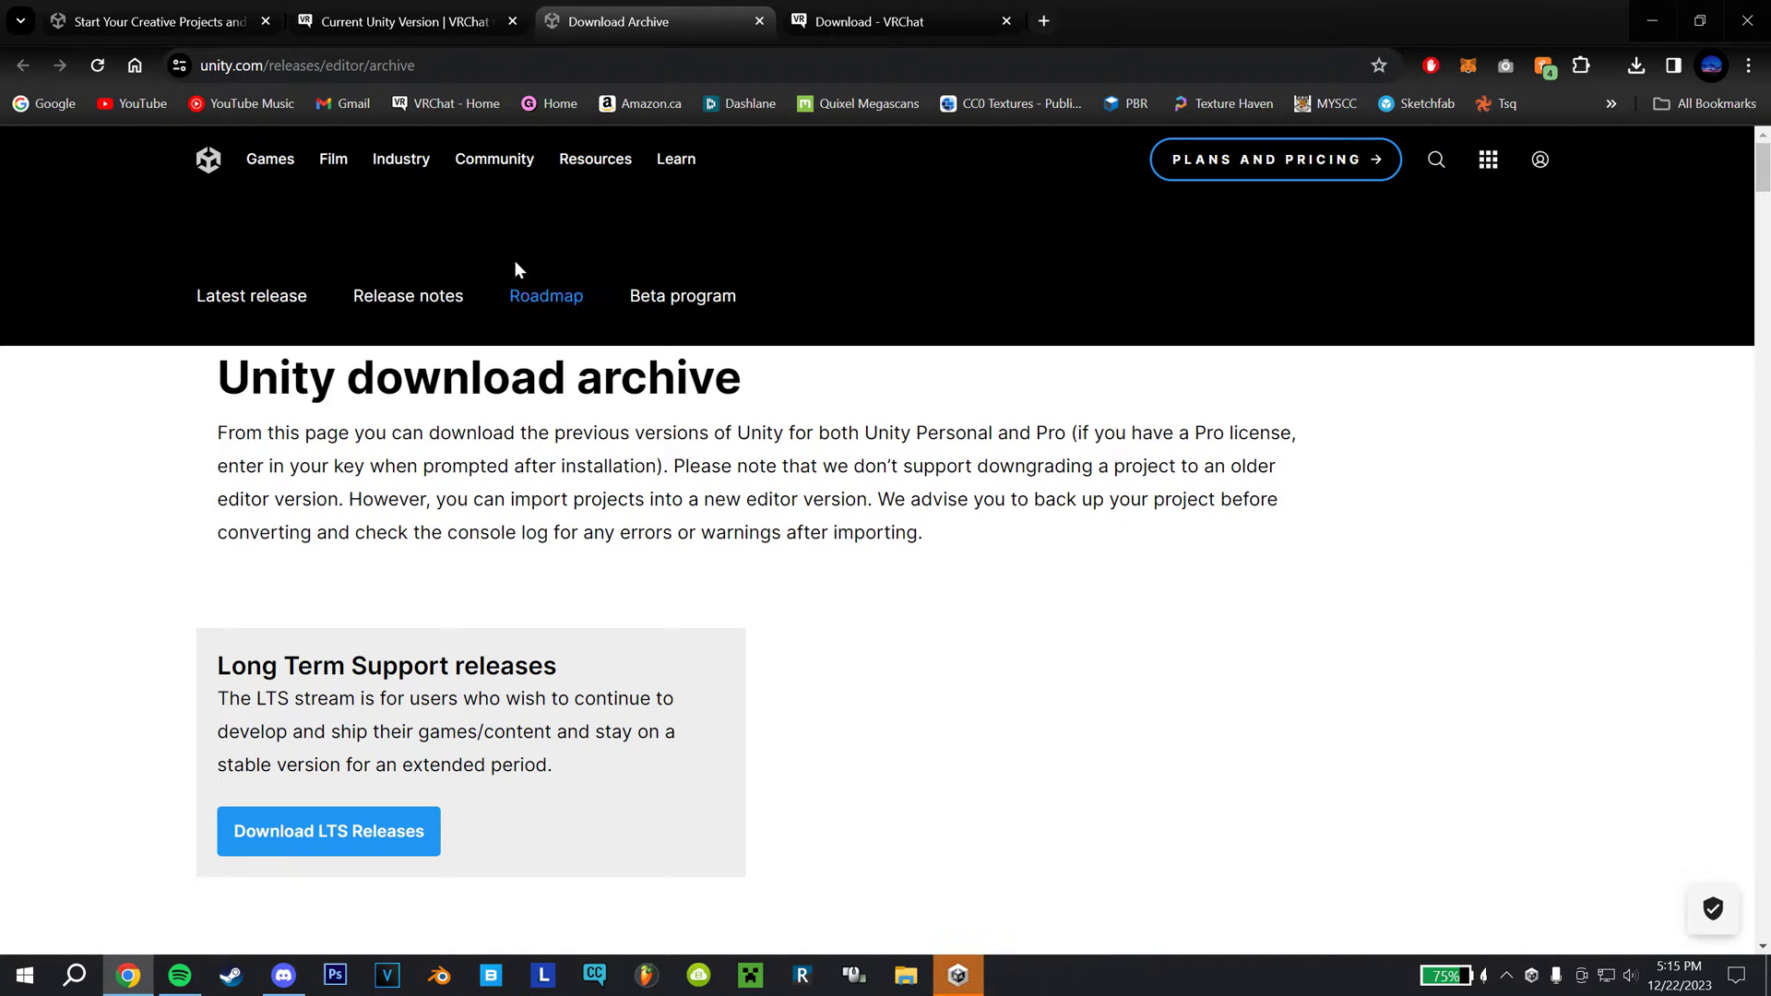
click(406, 20)
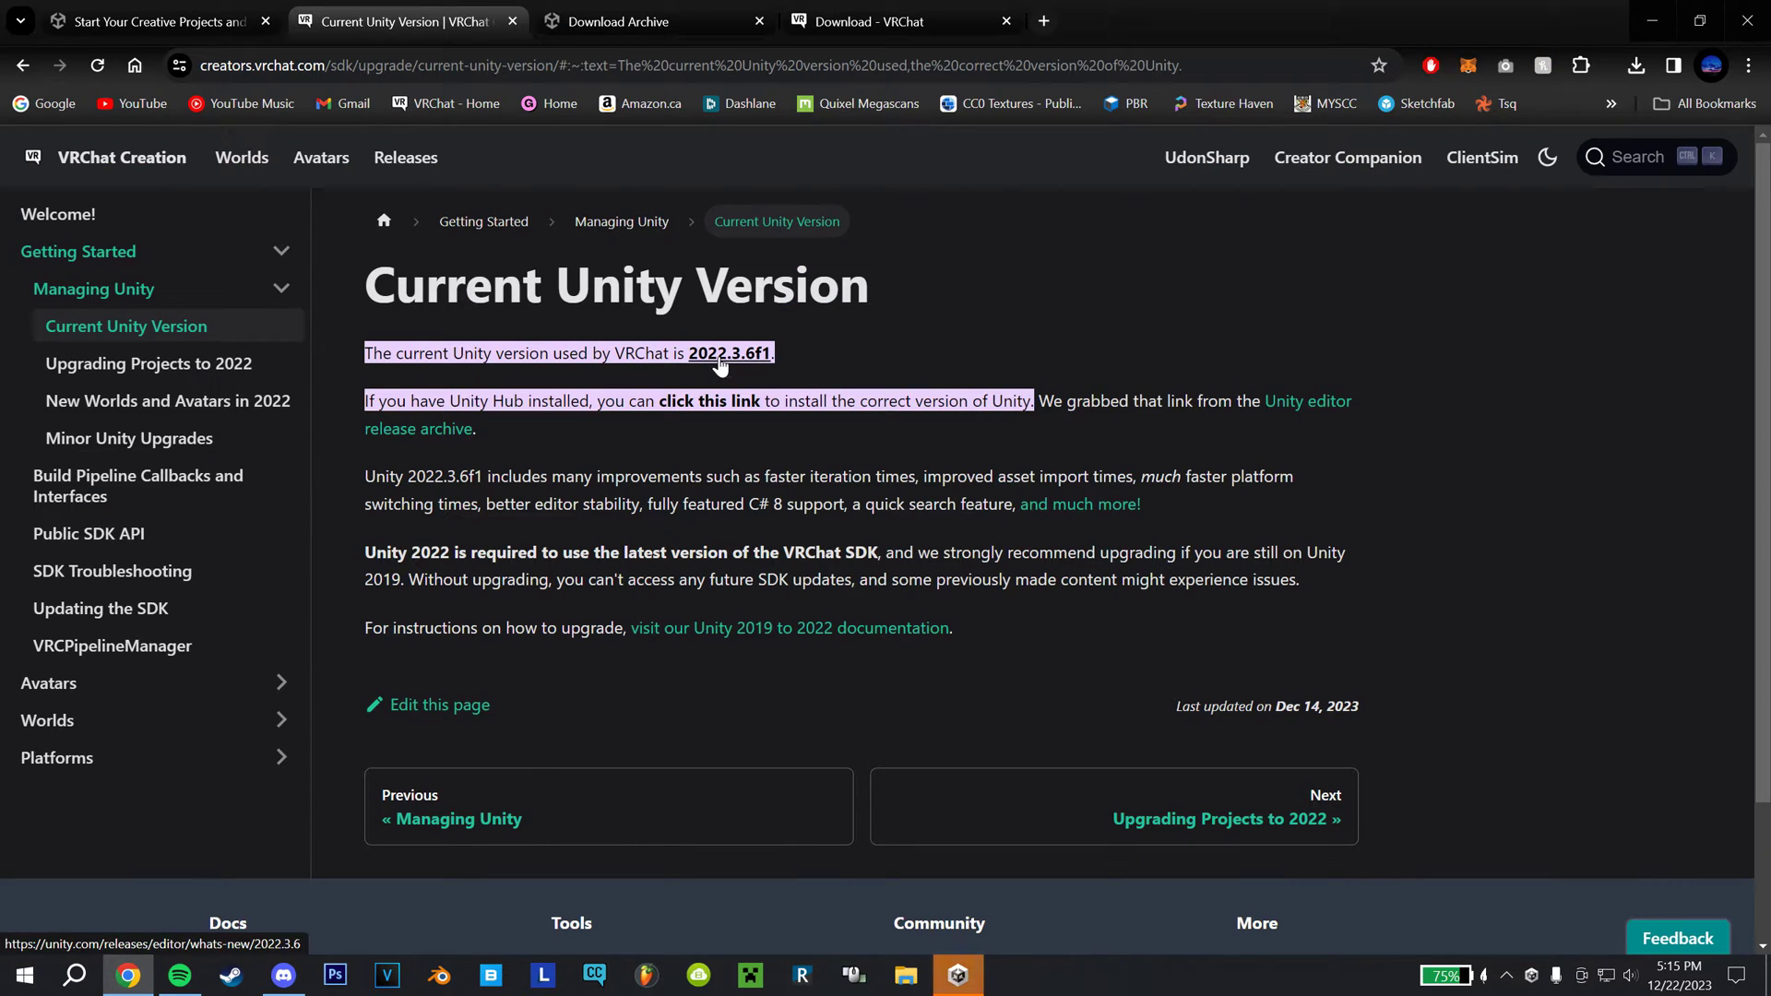
click(650, 21)
scroll(1000, 499, down, 5)
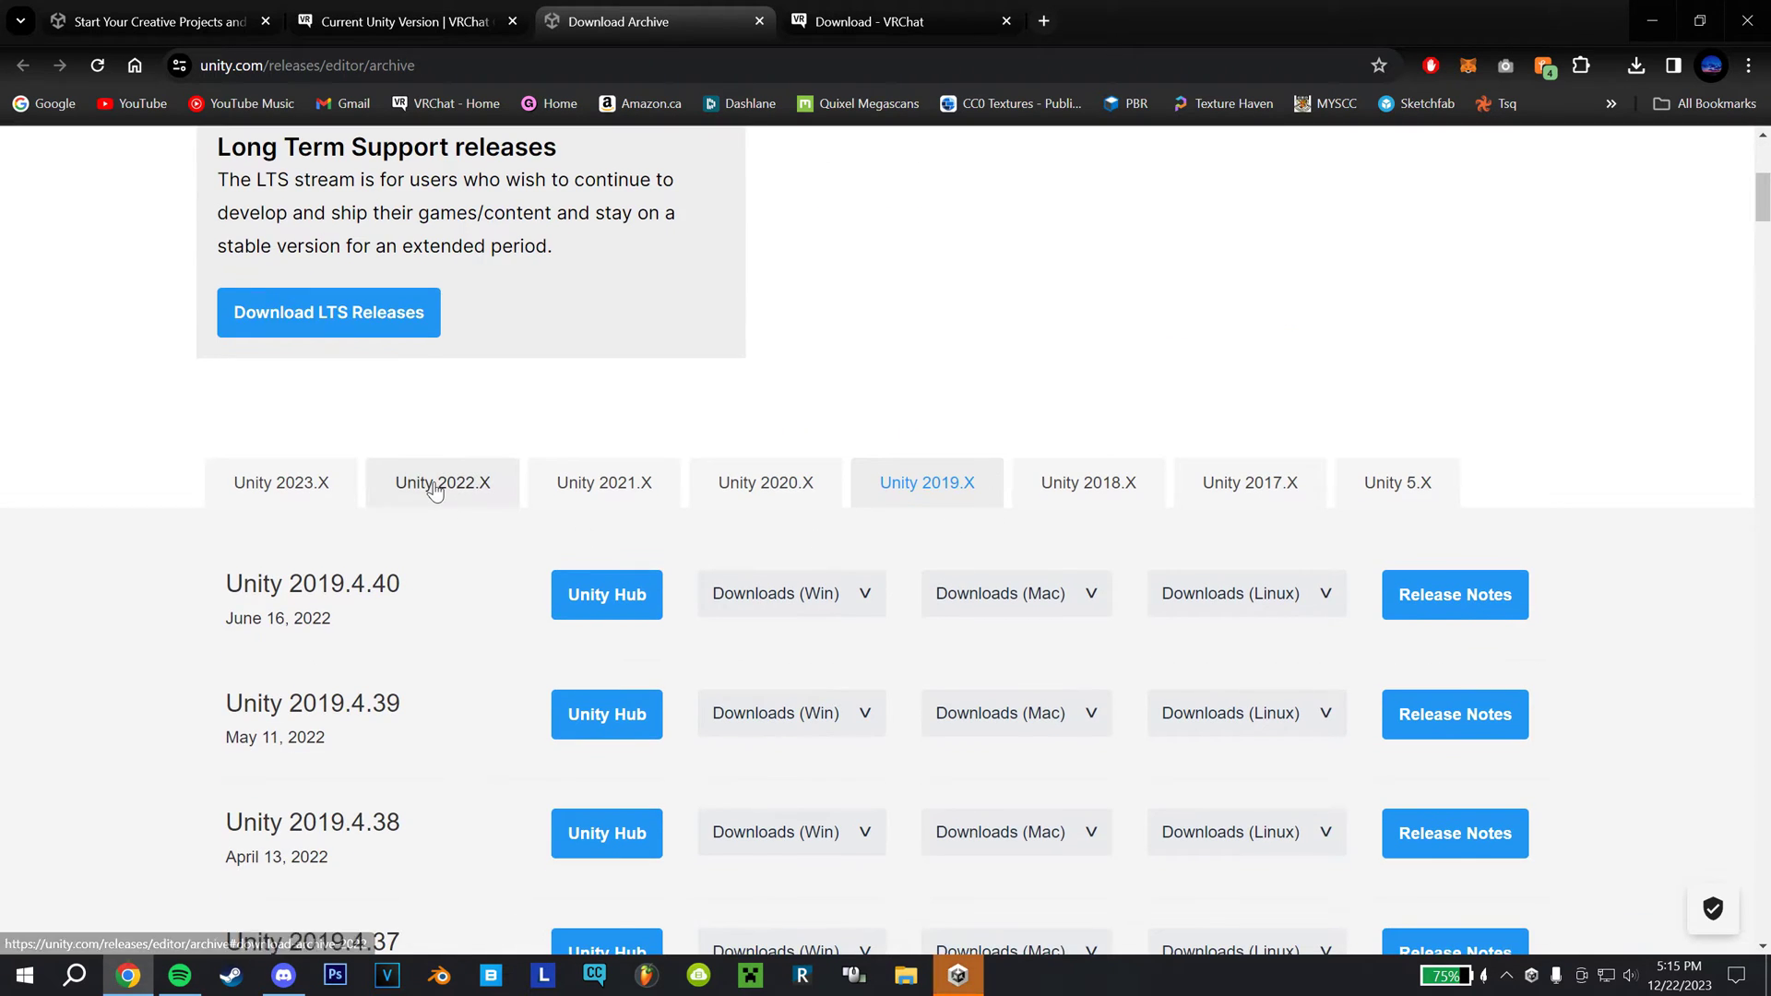
click(435, 487)
scroll(432, 498, down, 10)
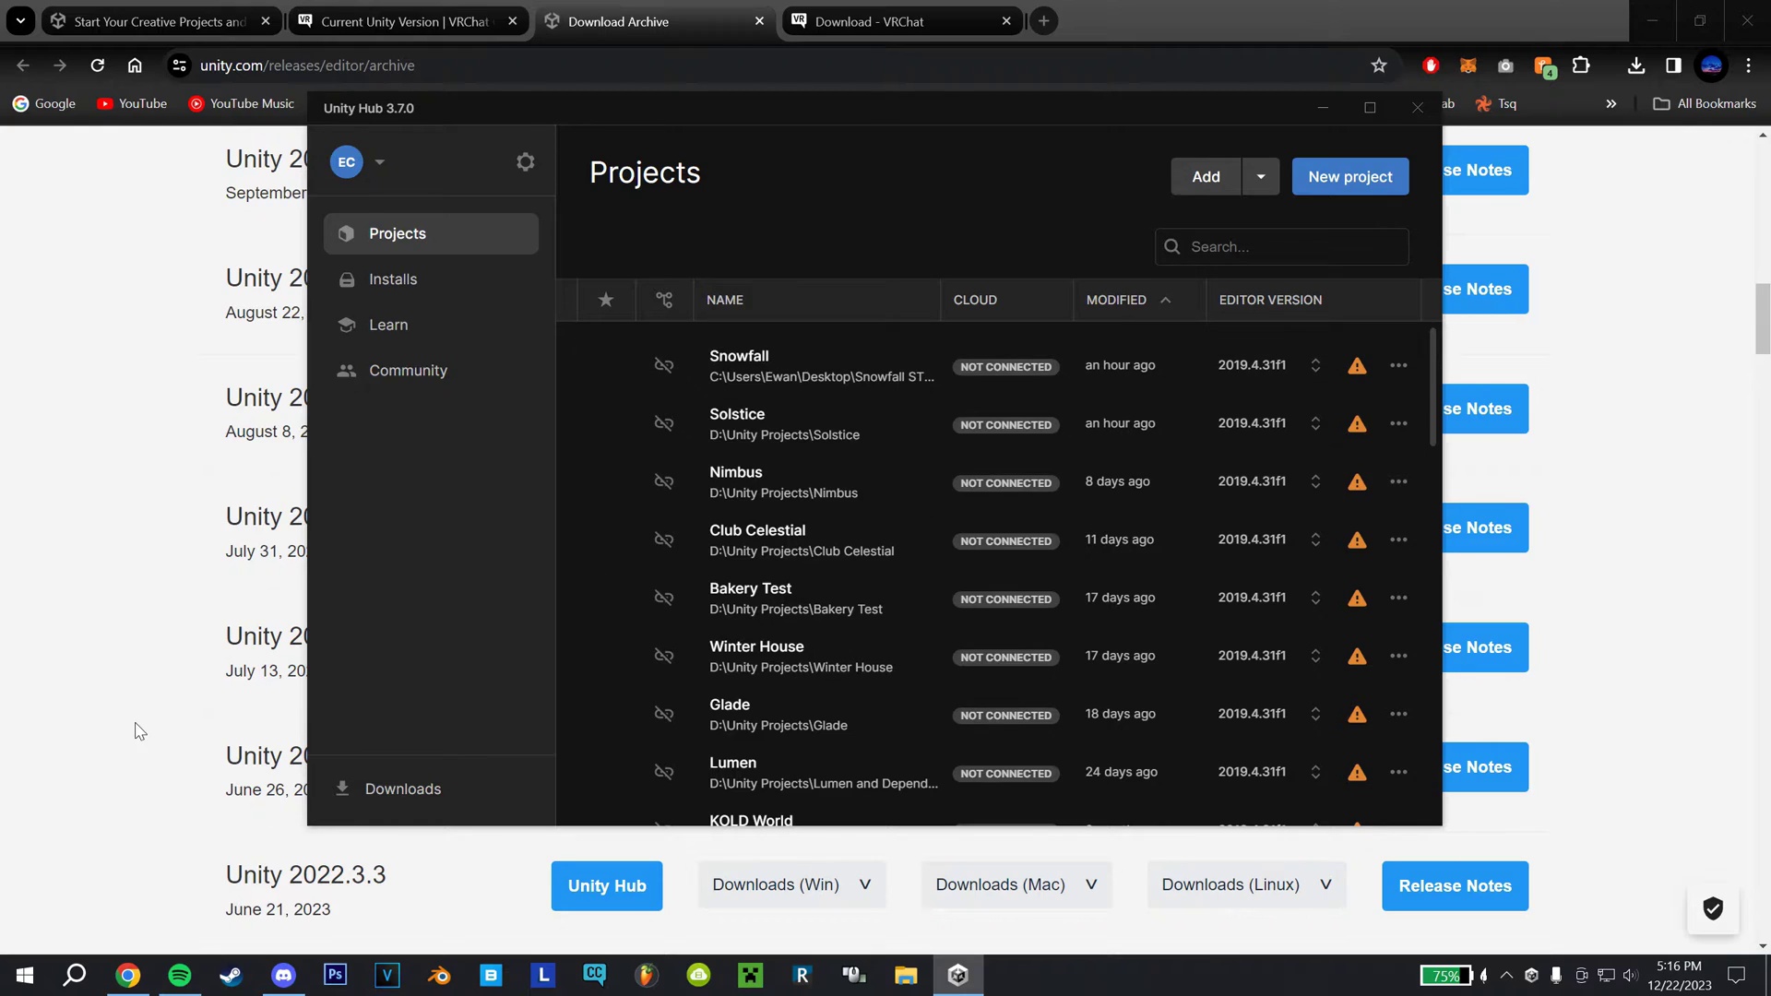
click(139, 732)
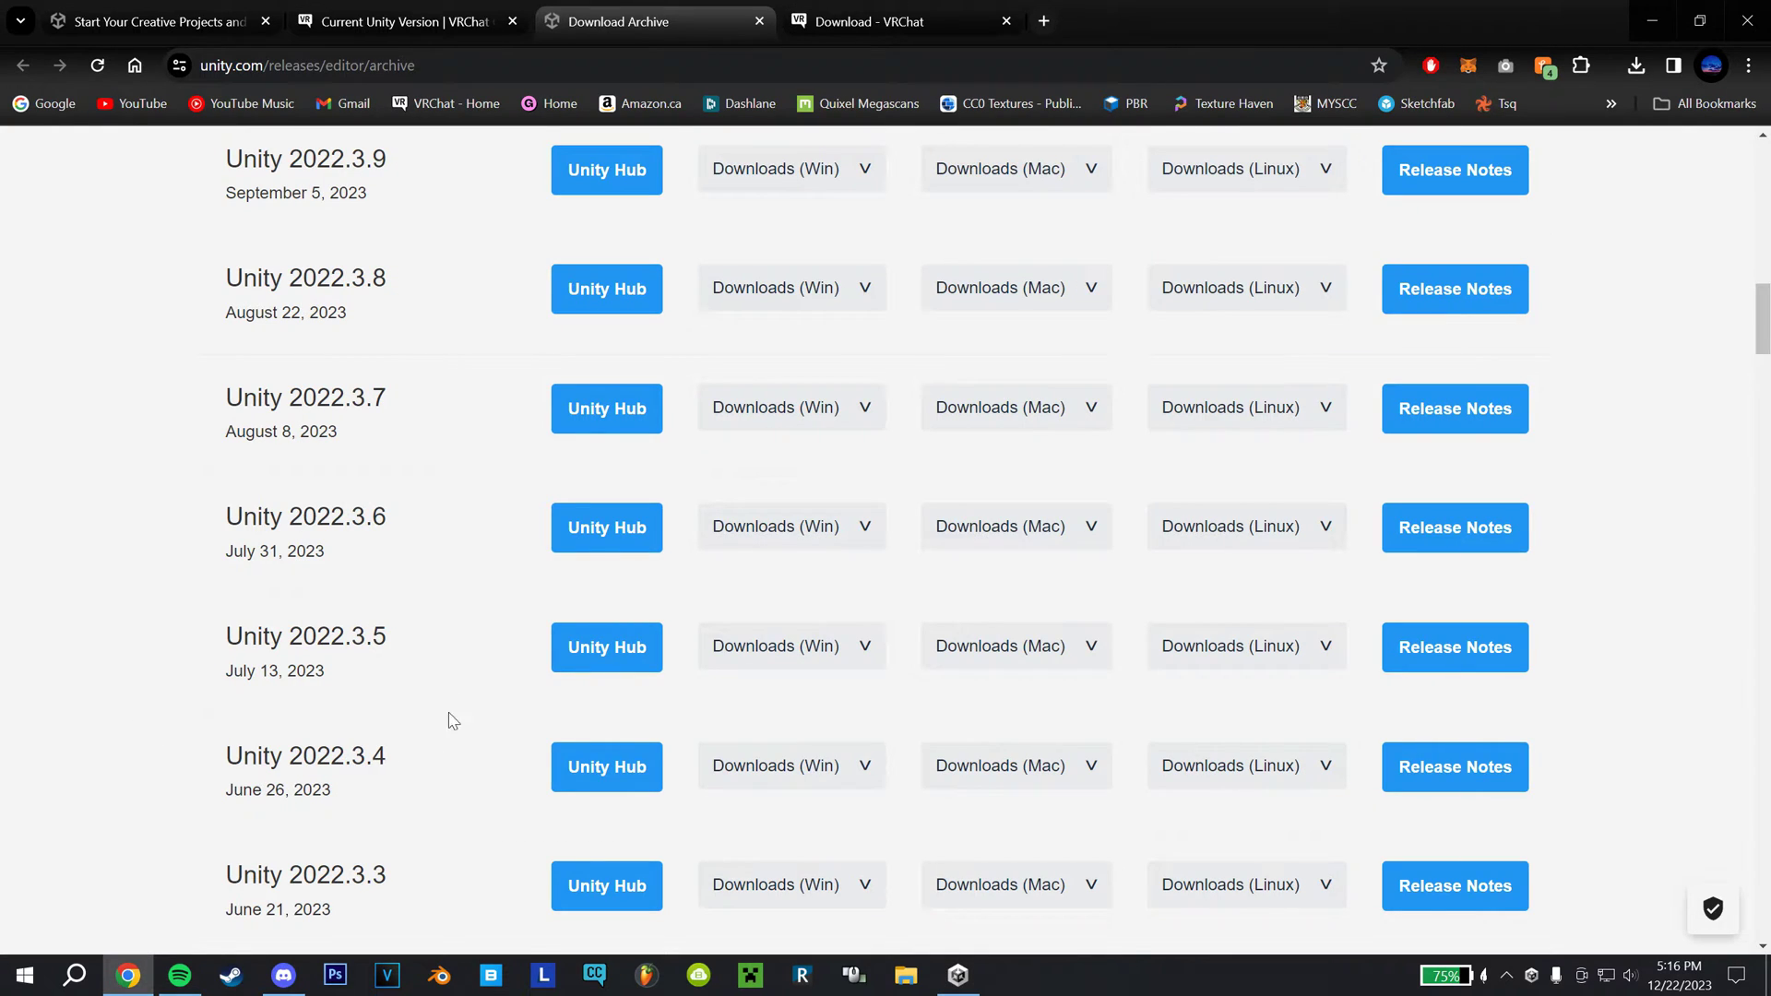
Step: Send Unity 2022.3.6 from the archive to Unity Hub and add Android Build Support
click(600, 543)
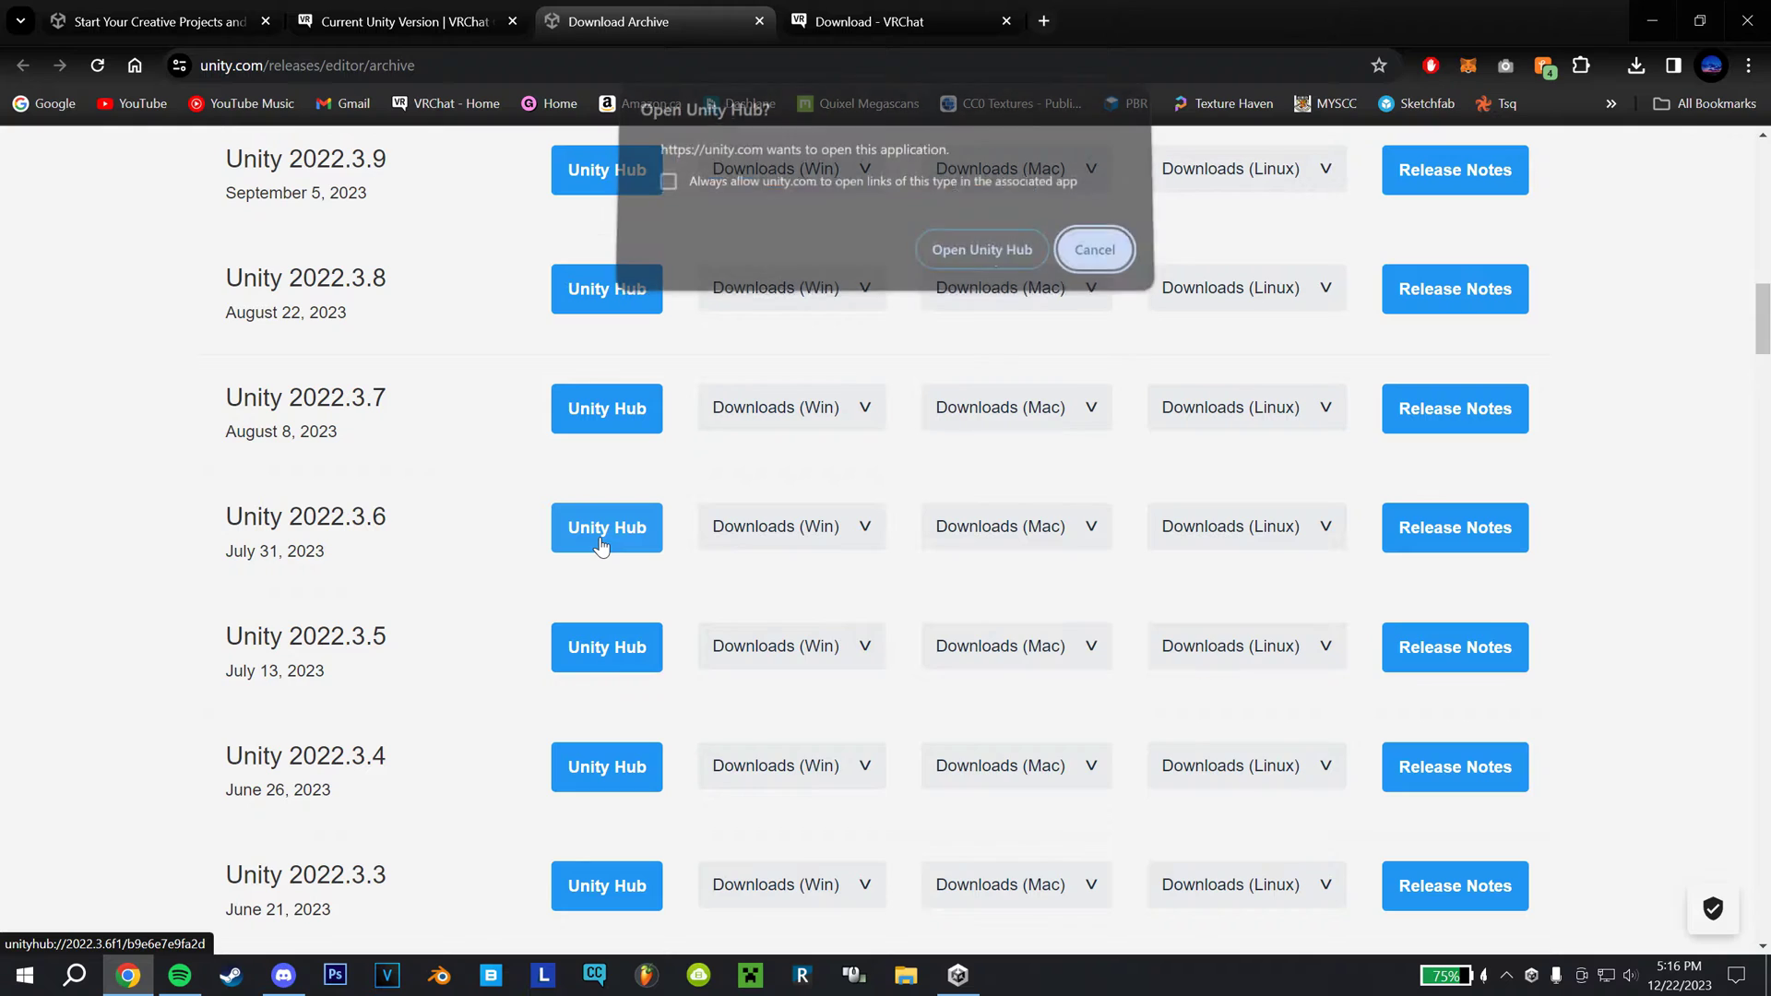
click(983, 259)
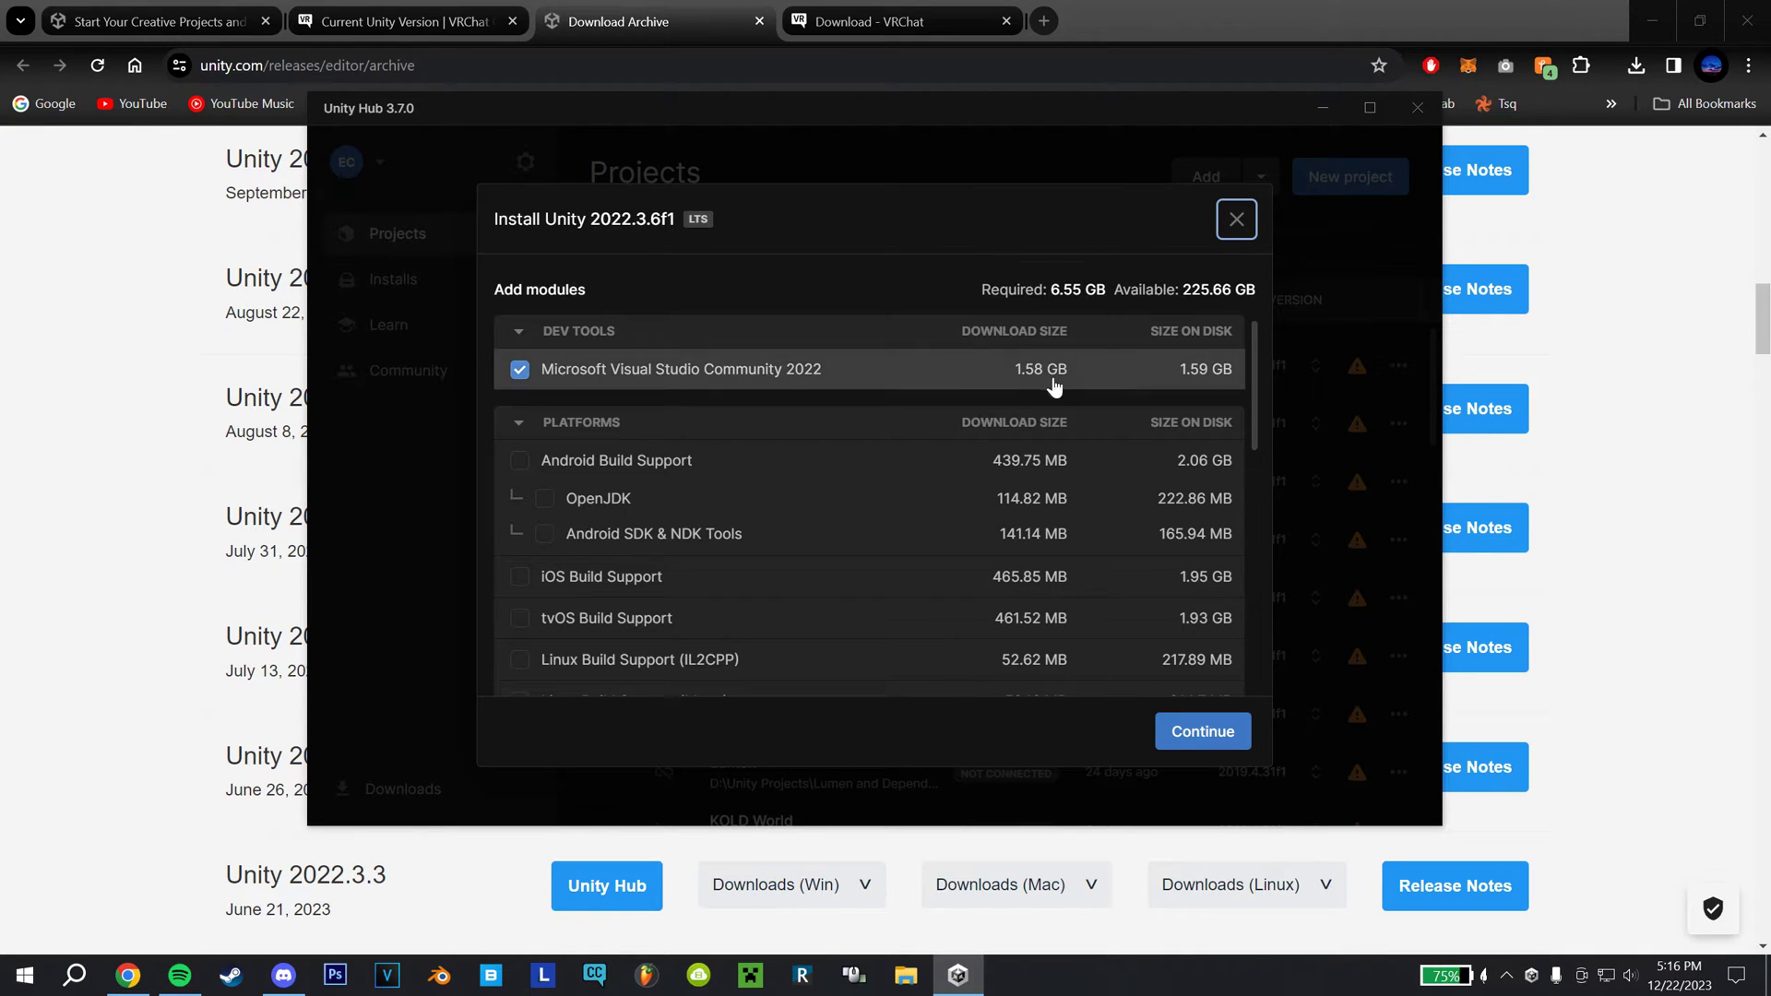
click(520, 461)
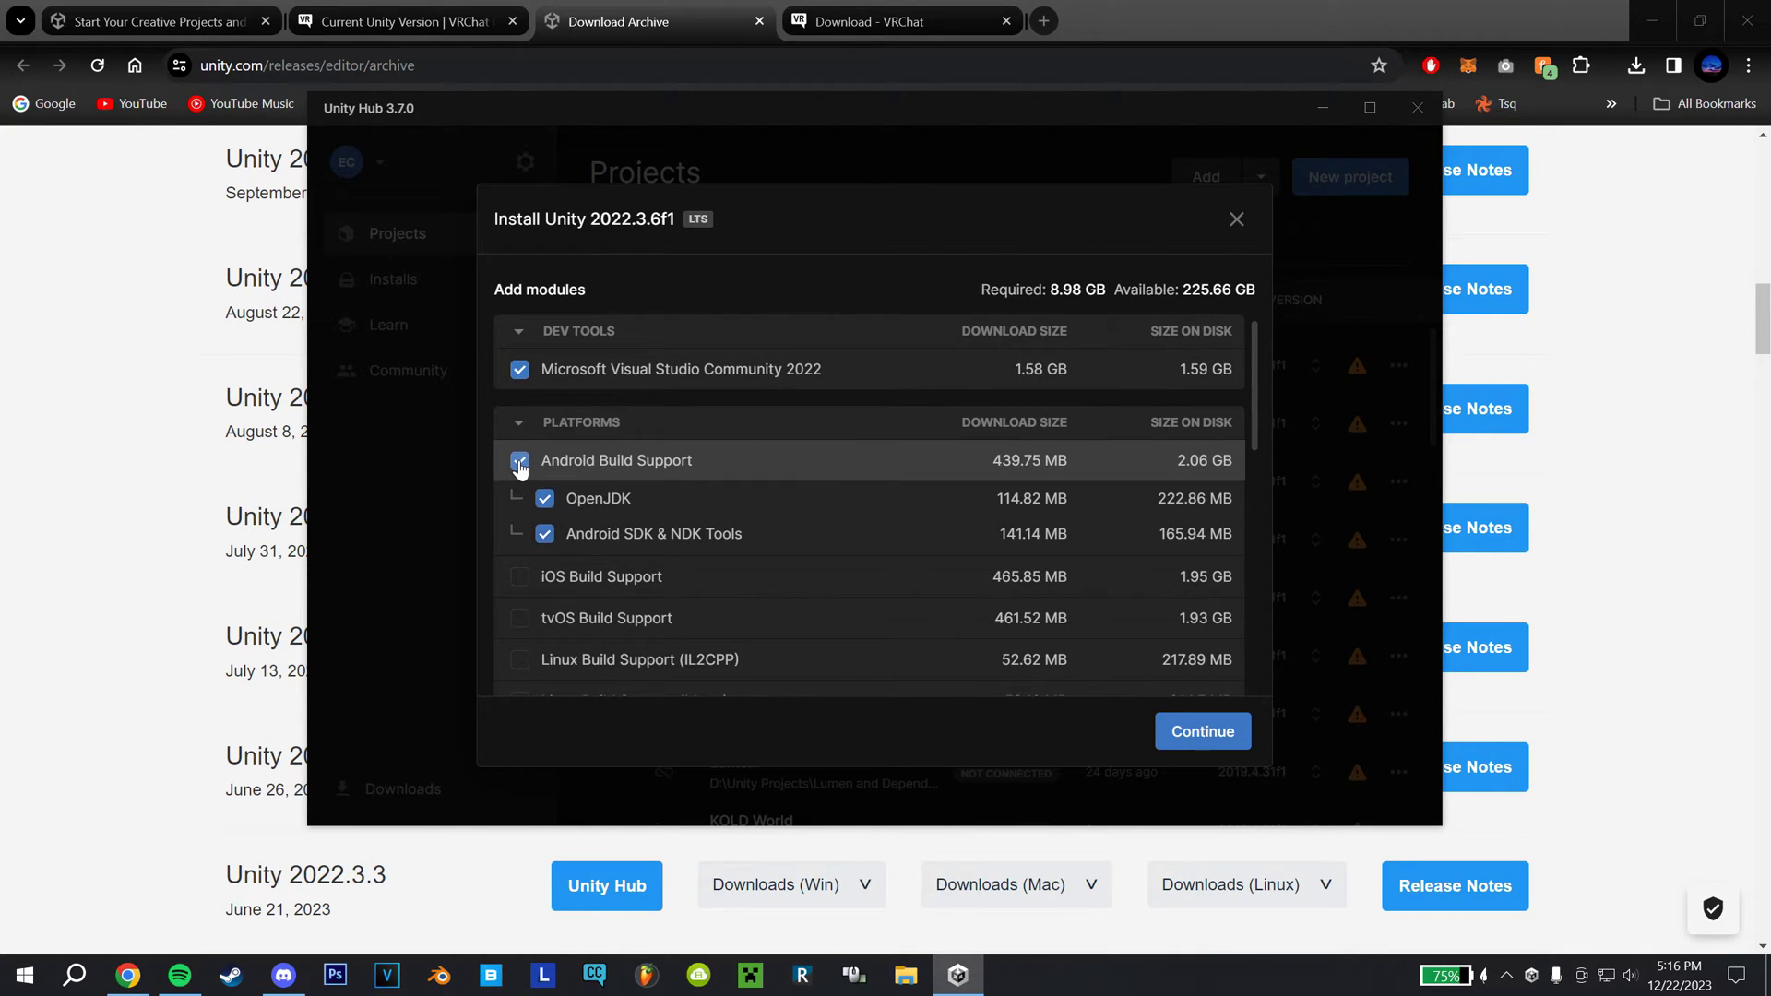
click(1202, 731)
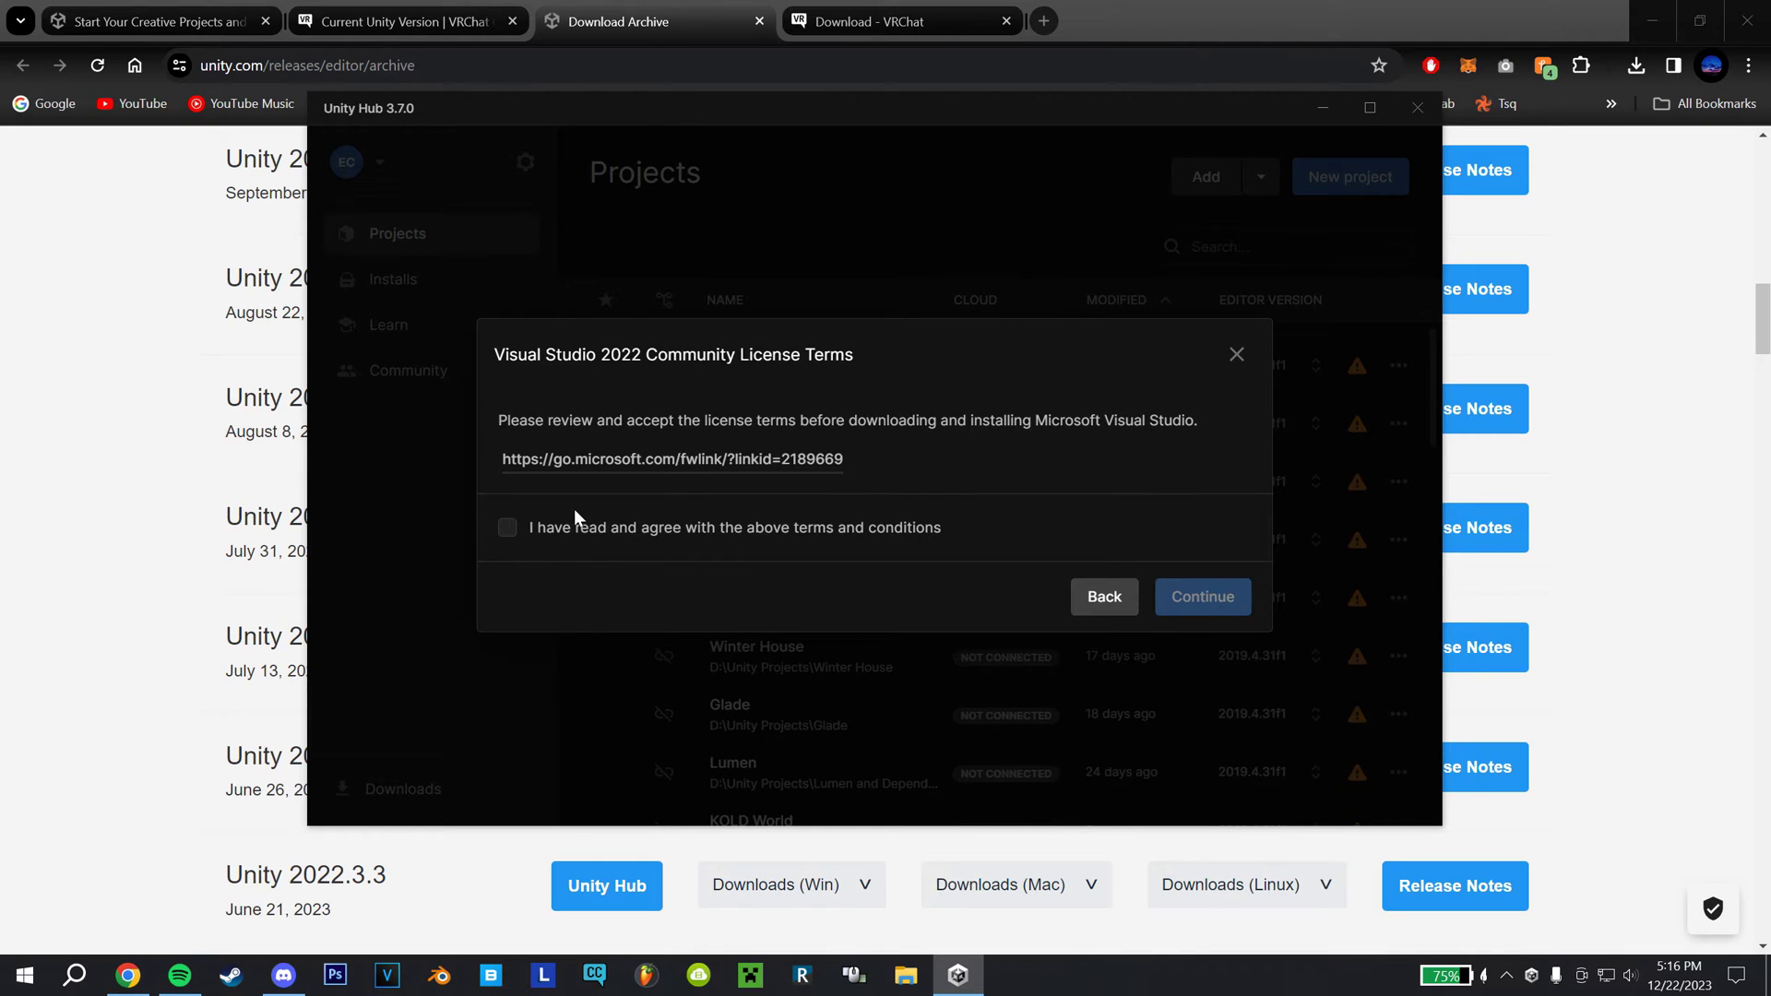
Step: Accept the Visual Studio and Android SDK/NDK licenses and start installing Unity 2022.3.6f1
click(527, 532)
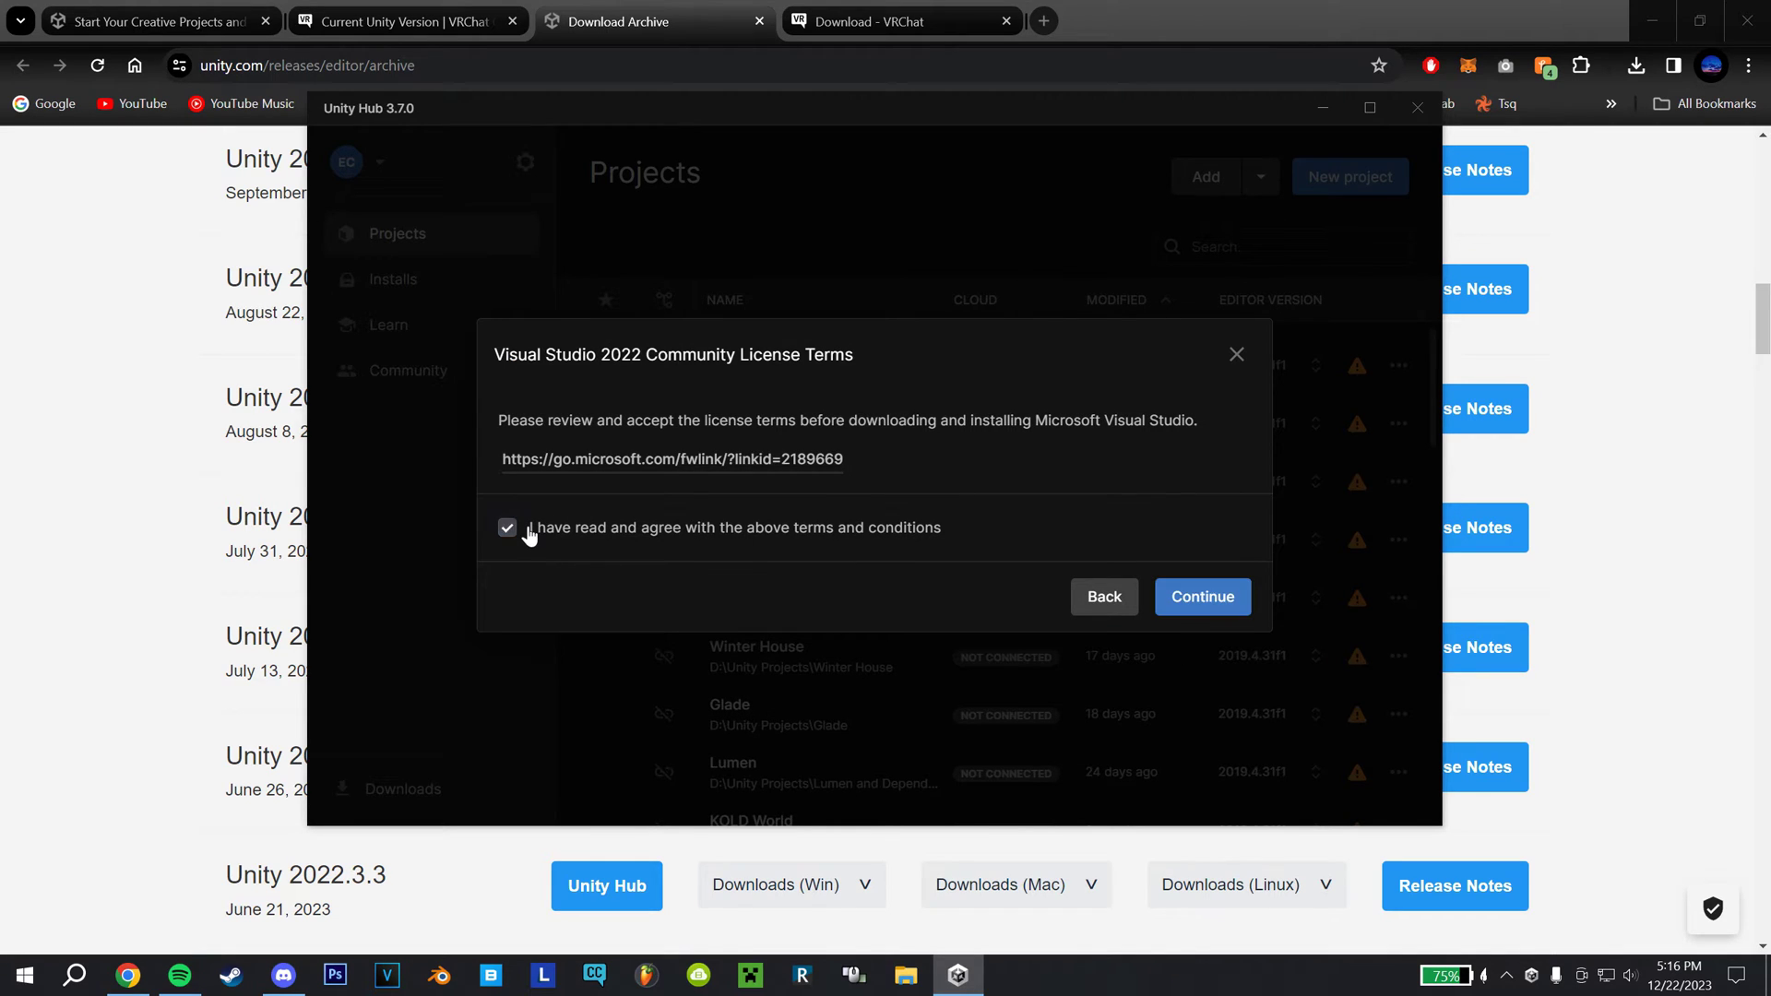
click(1200, 599)
click(508, 678)
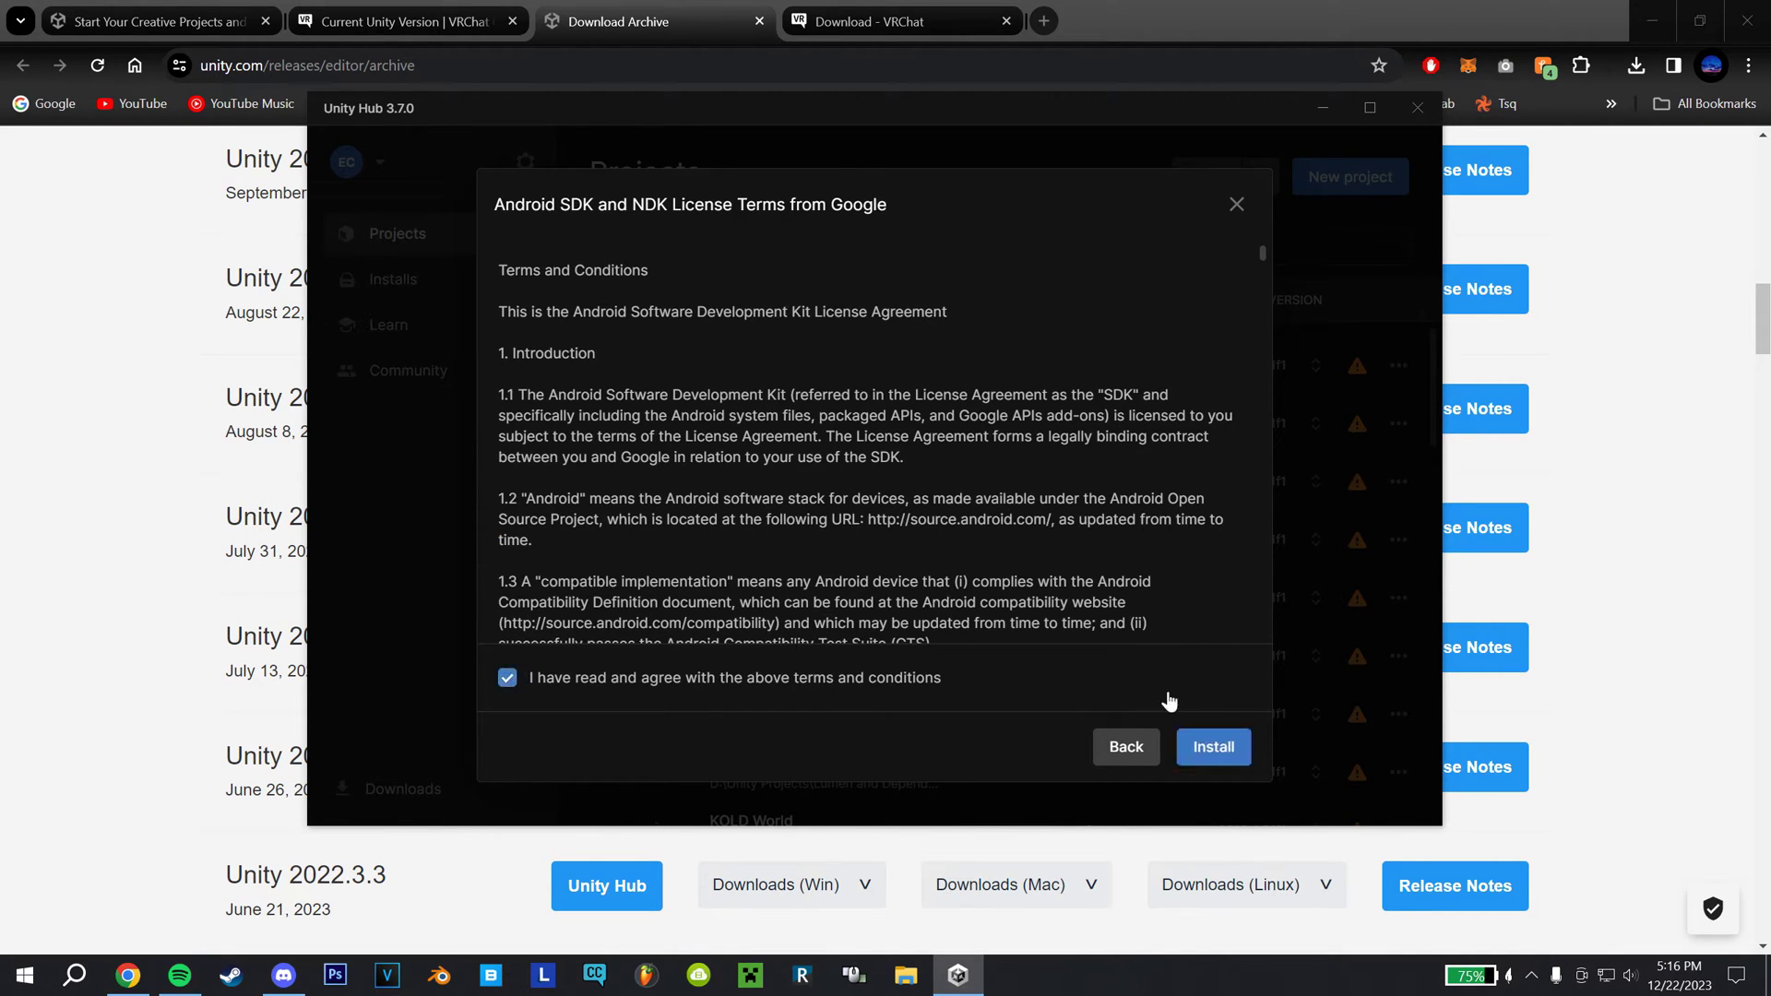
click(1208, 745)
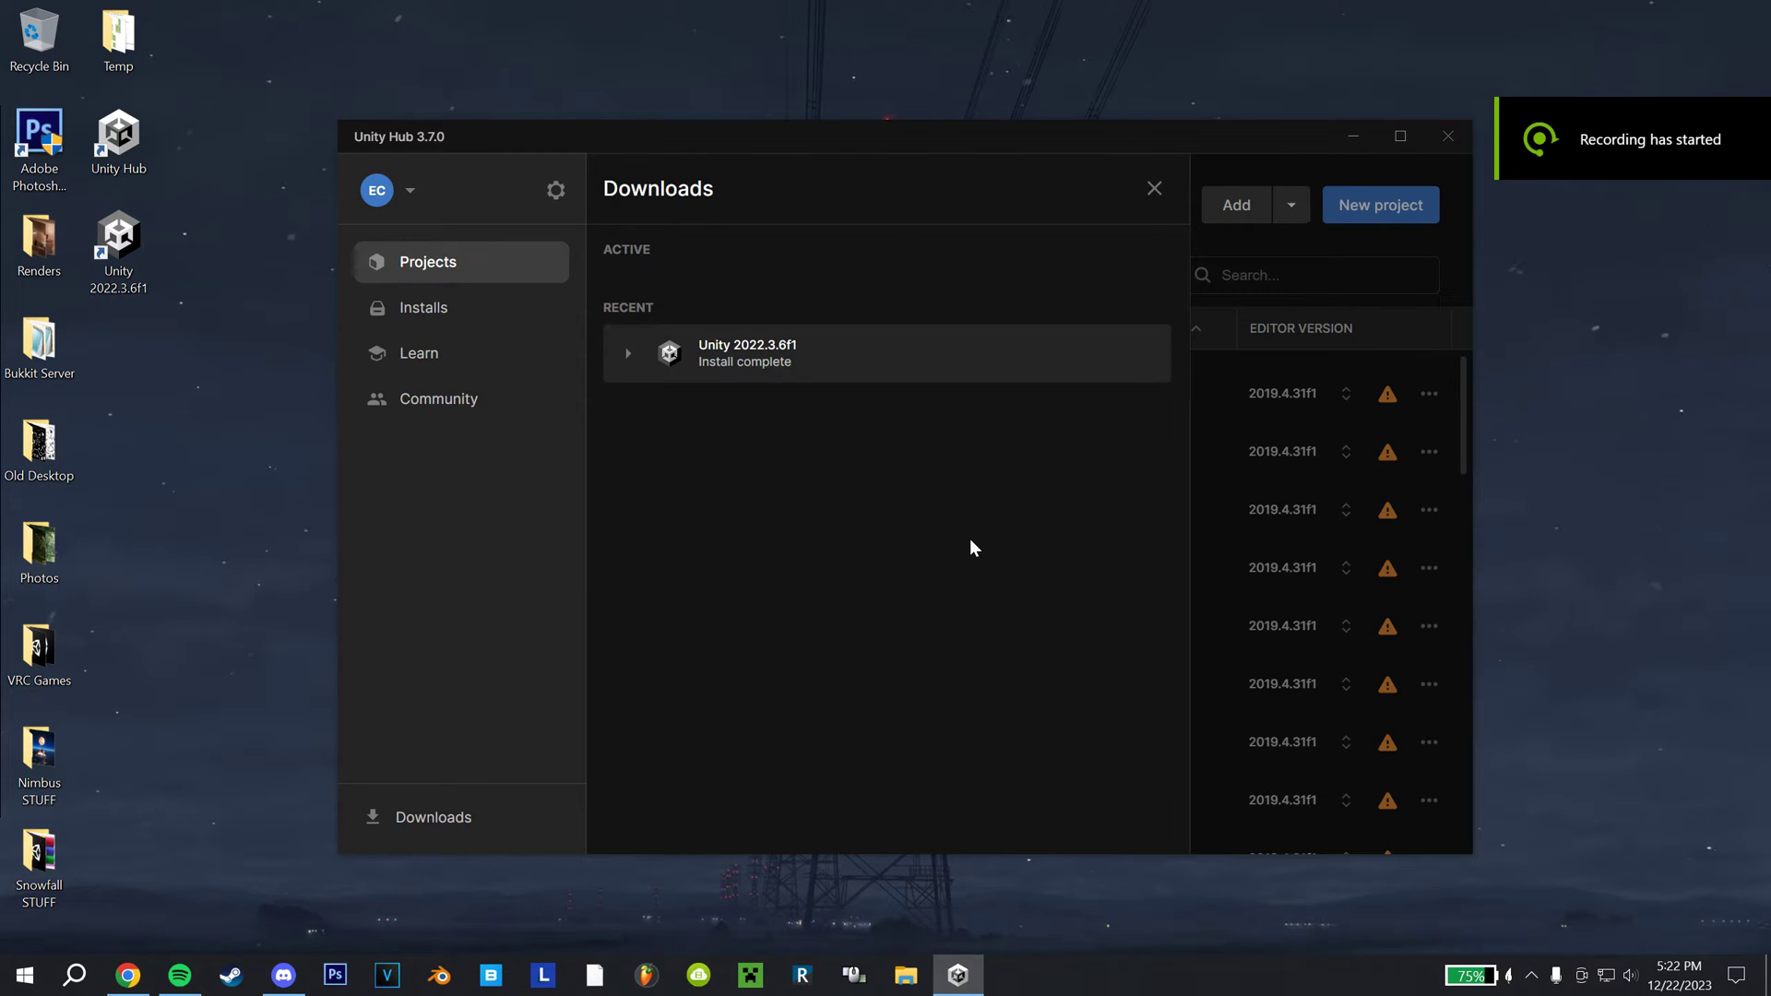
Step: Check Unity 2022.3.6f1's installed modules in Downloads, close the panel, and return to the archive
click(620, 369)
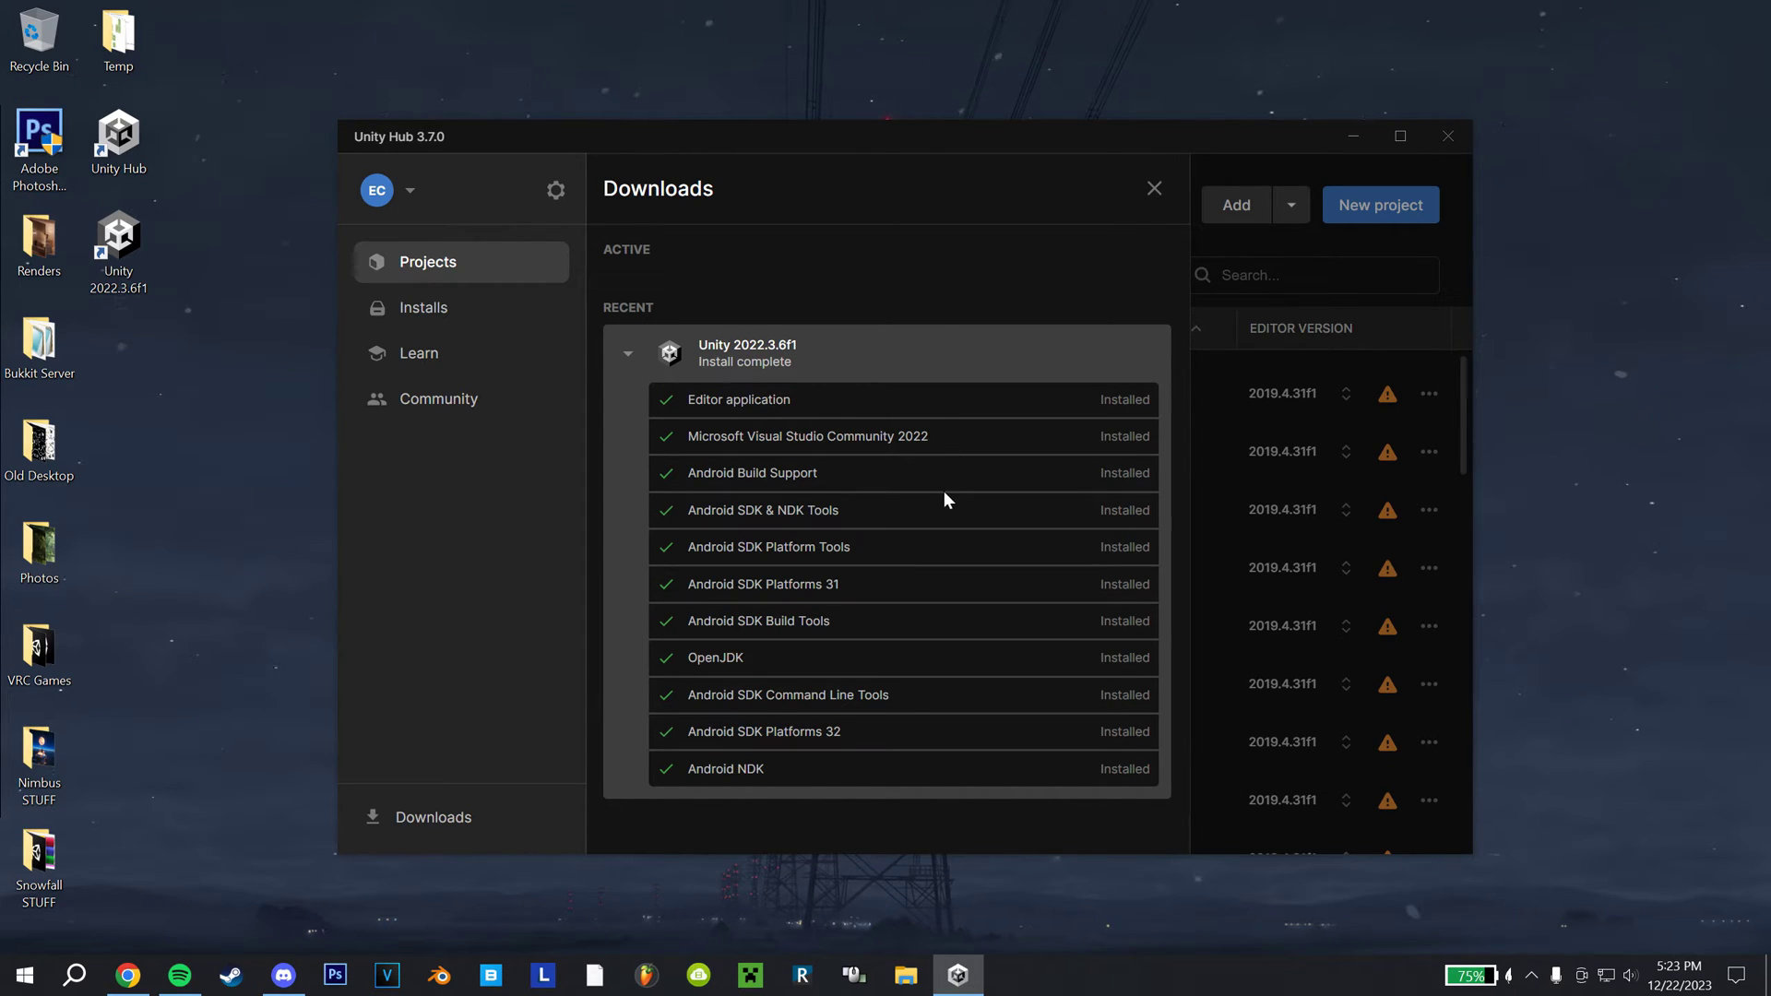
click(627, 356)
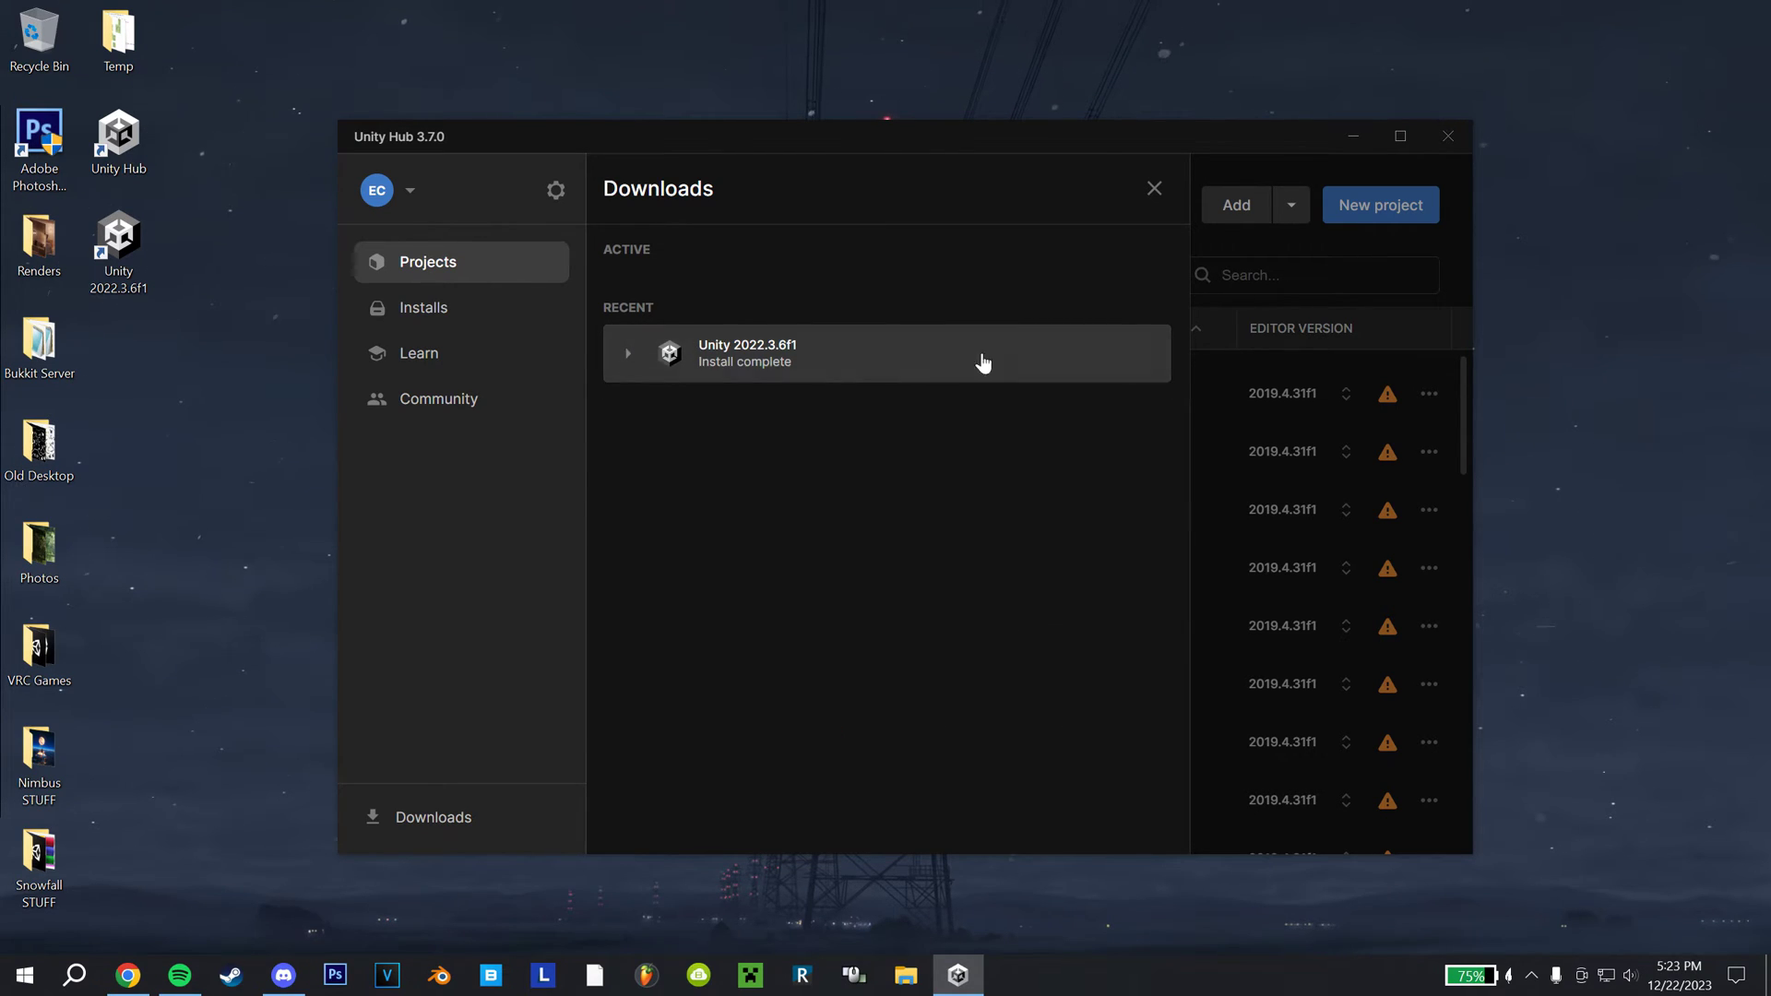
click(1154, 189)
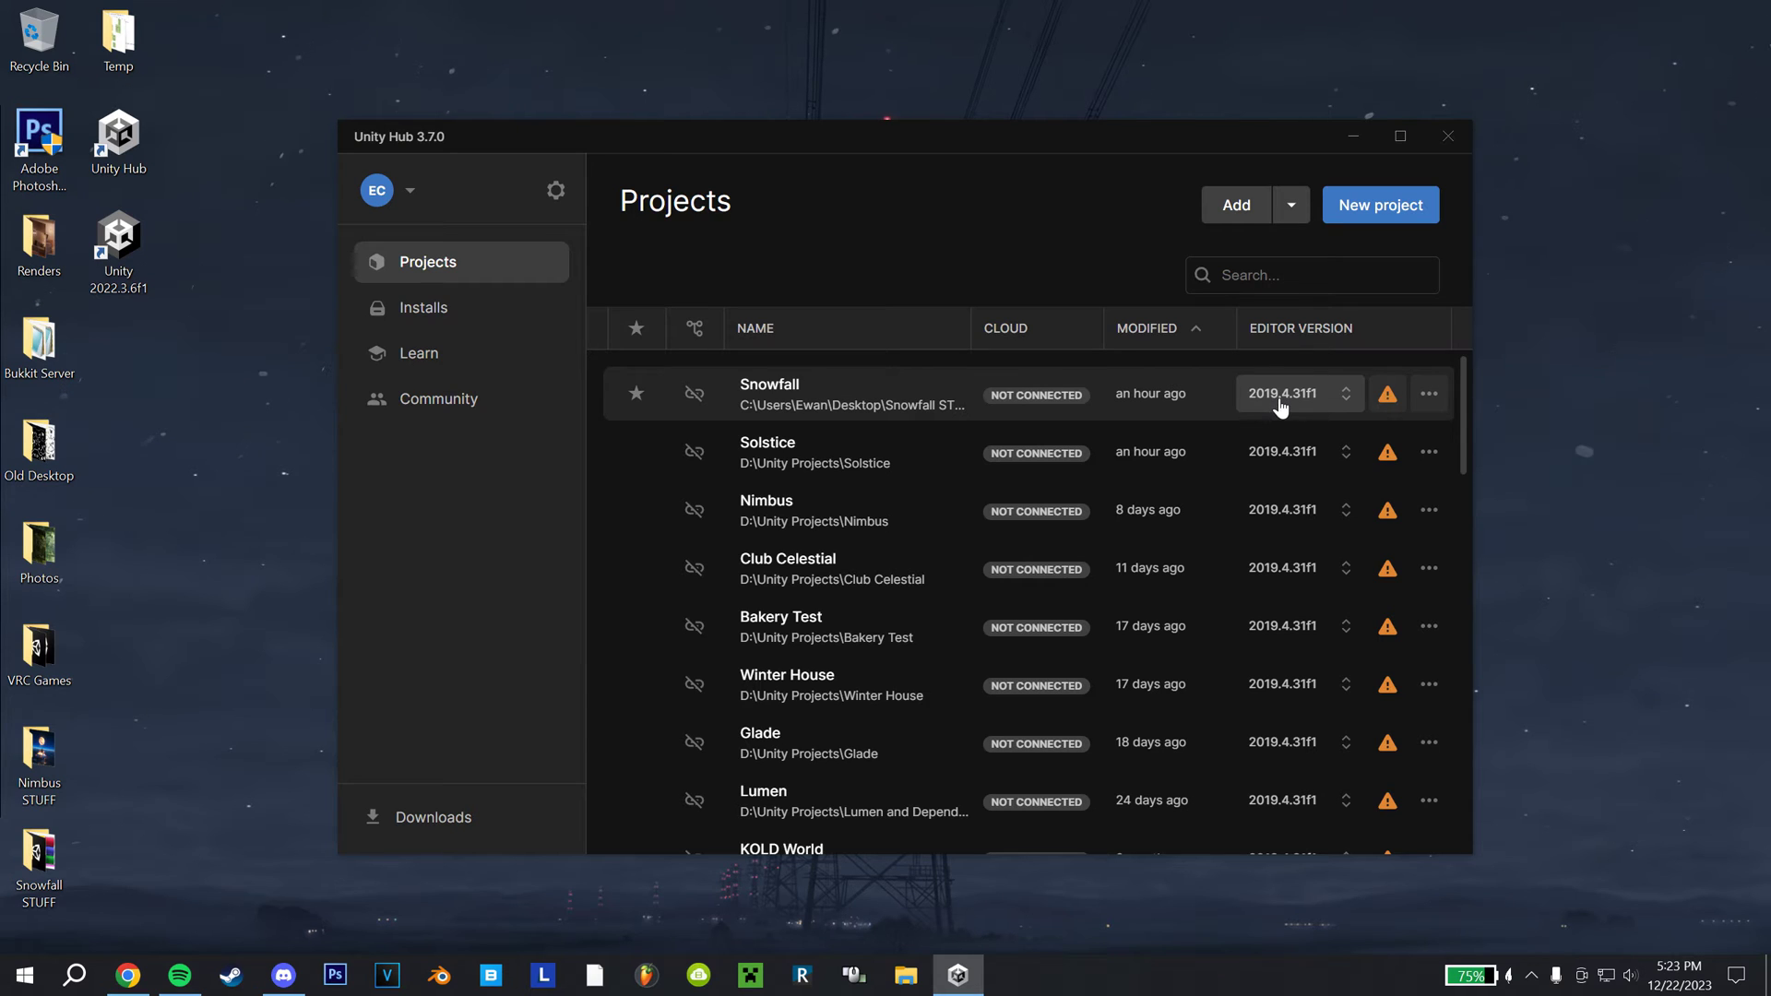
click(143, 976)
Step: List the Unity 2019.X releases in the download archive and scroll to 2019.4.31
scroll(633, 620, up, 15)
scroll(581, 600, down, 2)
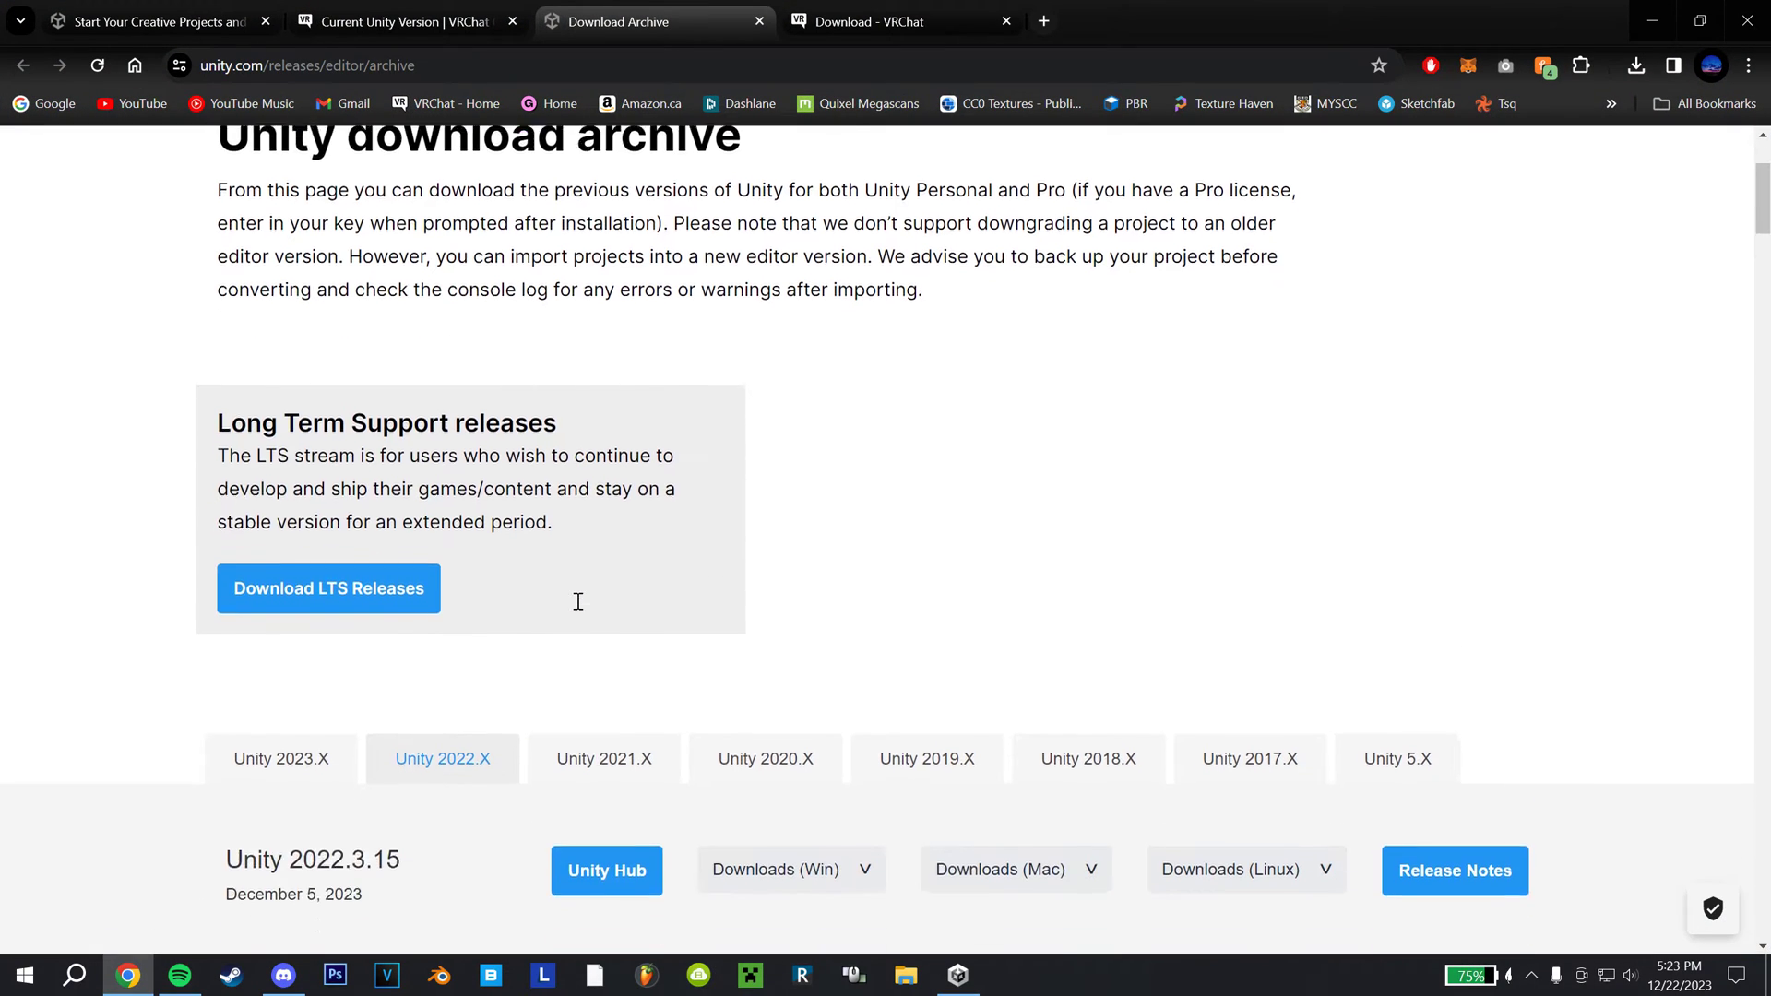
click(904, 698)
scroll(554, 517, down, 11)
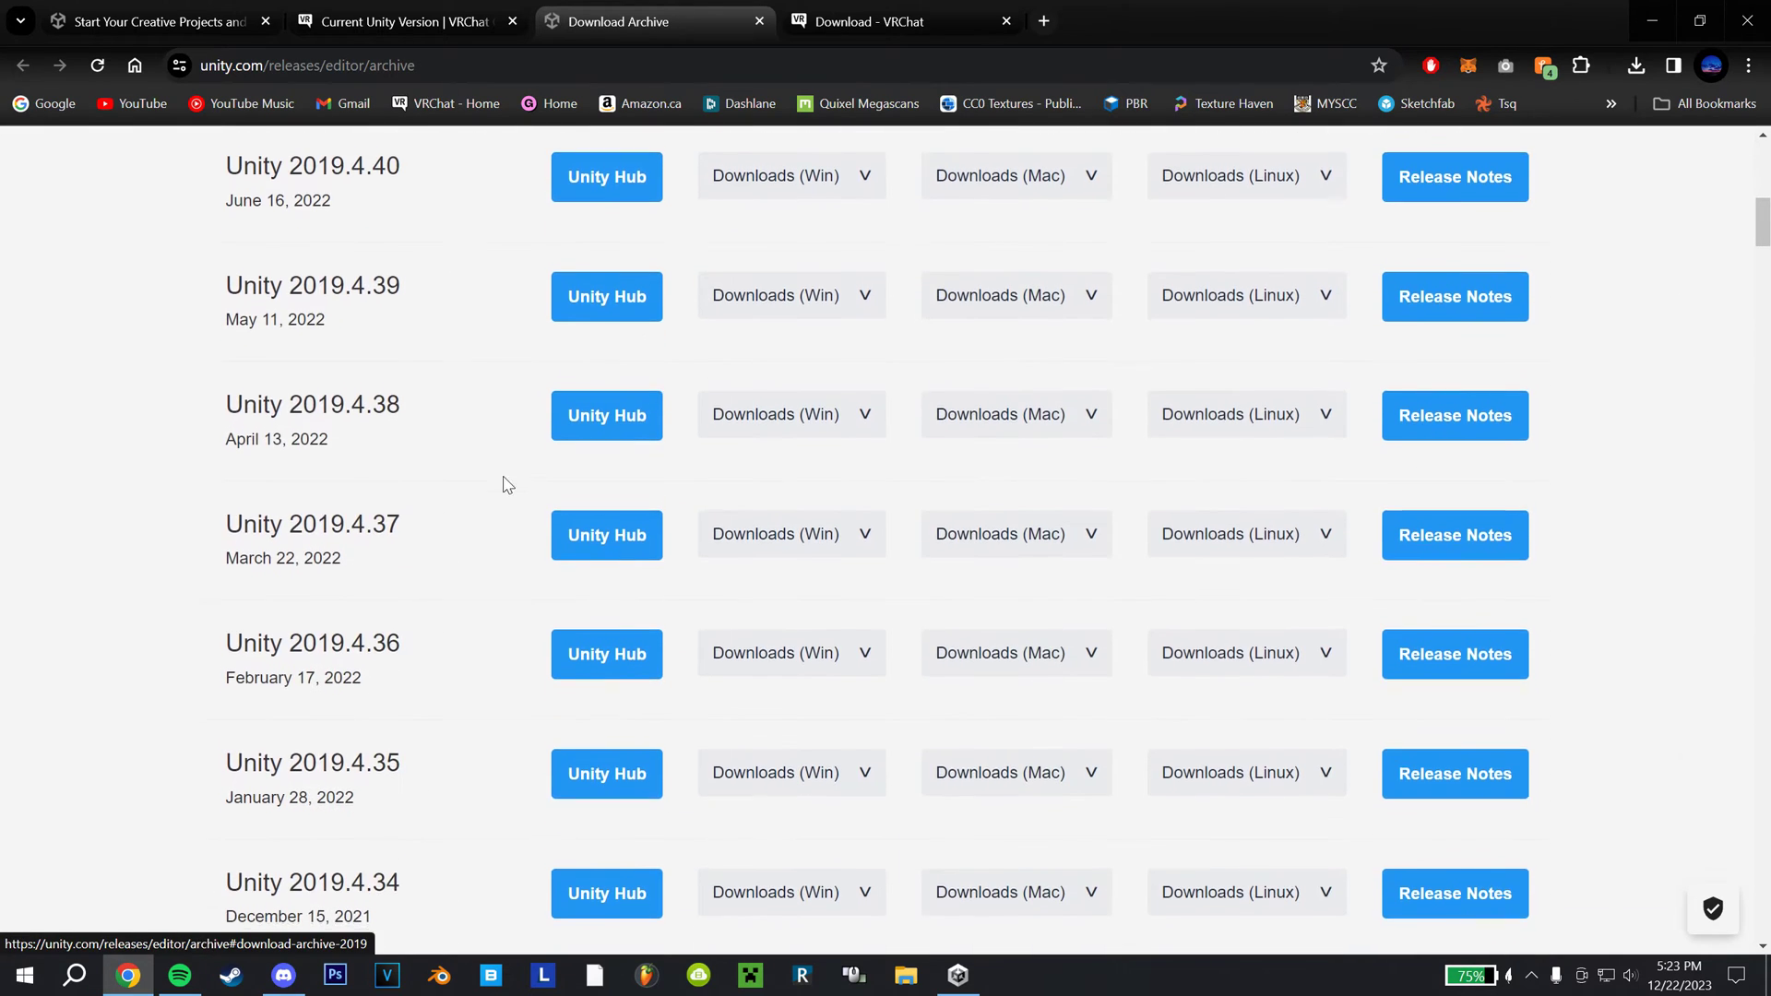
scroll(501, 510, down, 2)
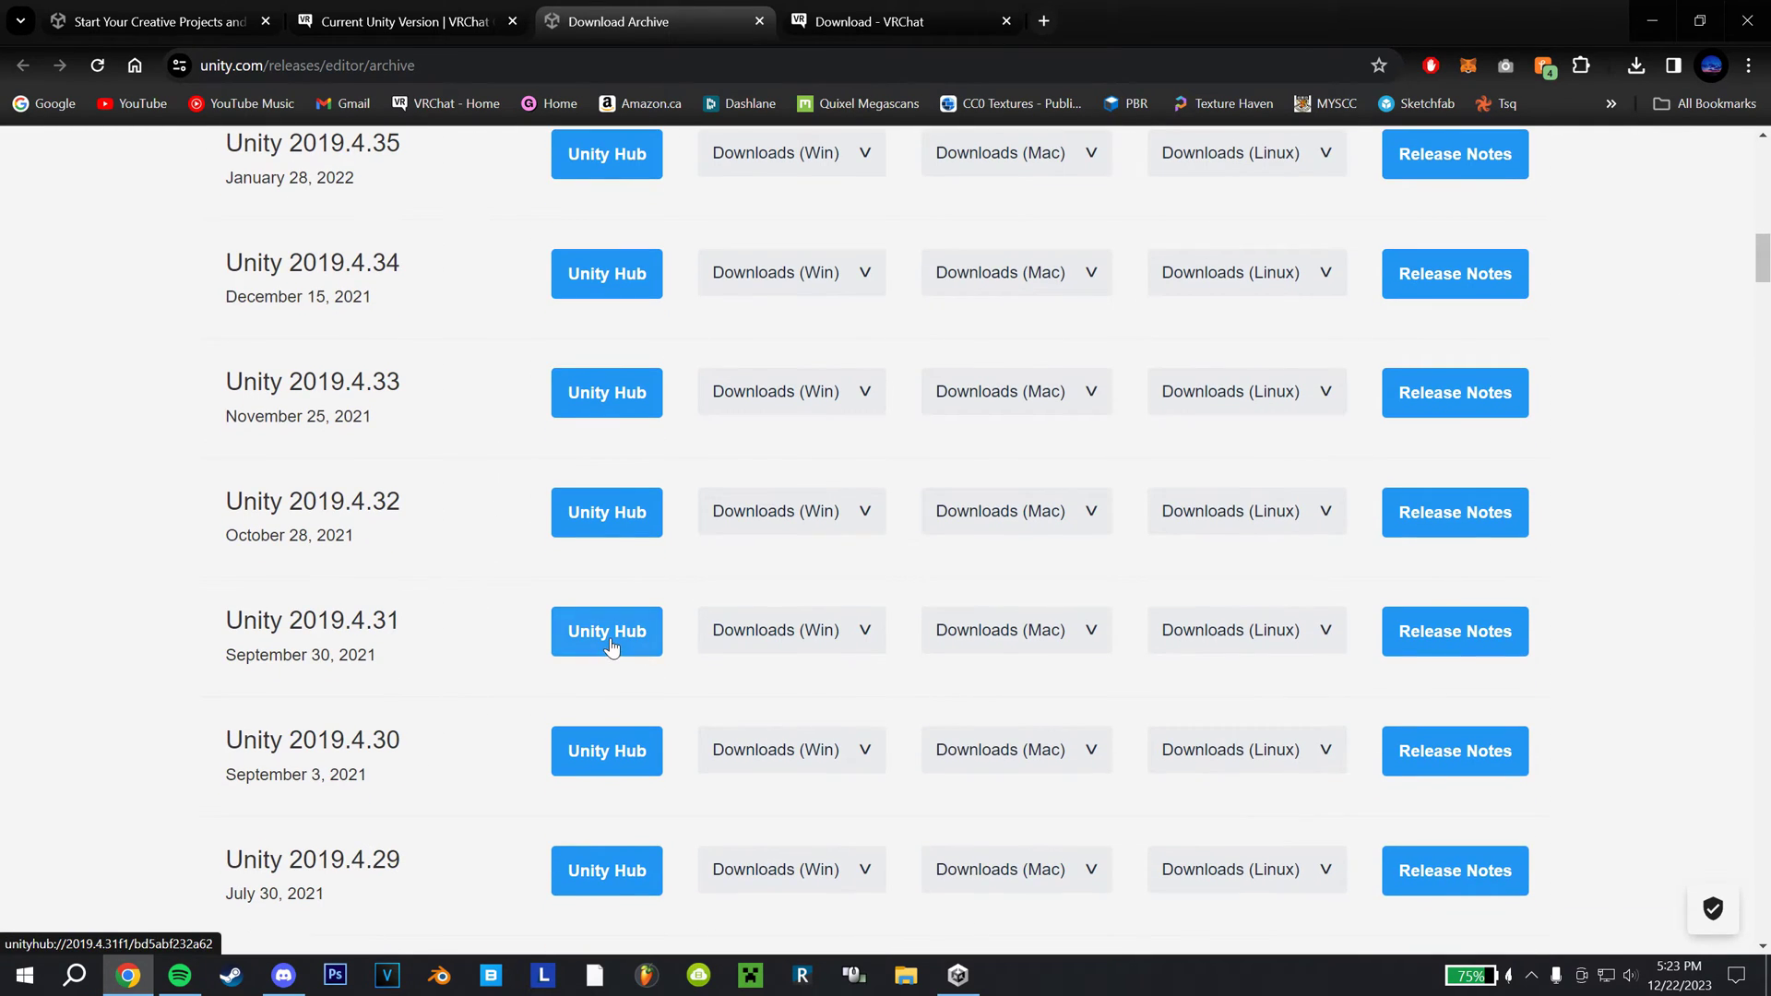
Step: Install Unity 2019.4.31 through Unity Hub with the Android modules, accepting the Android license
click(610, 646)
click(965, 255)
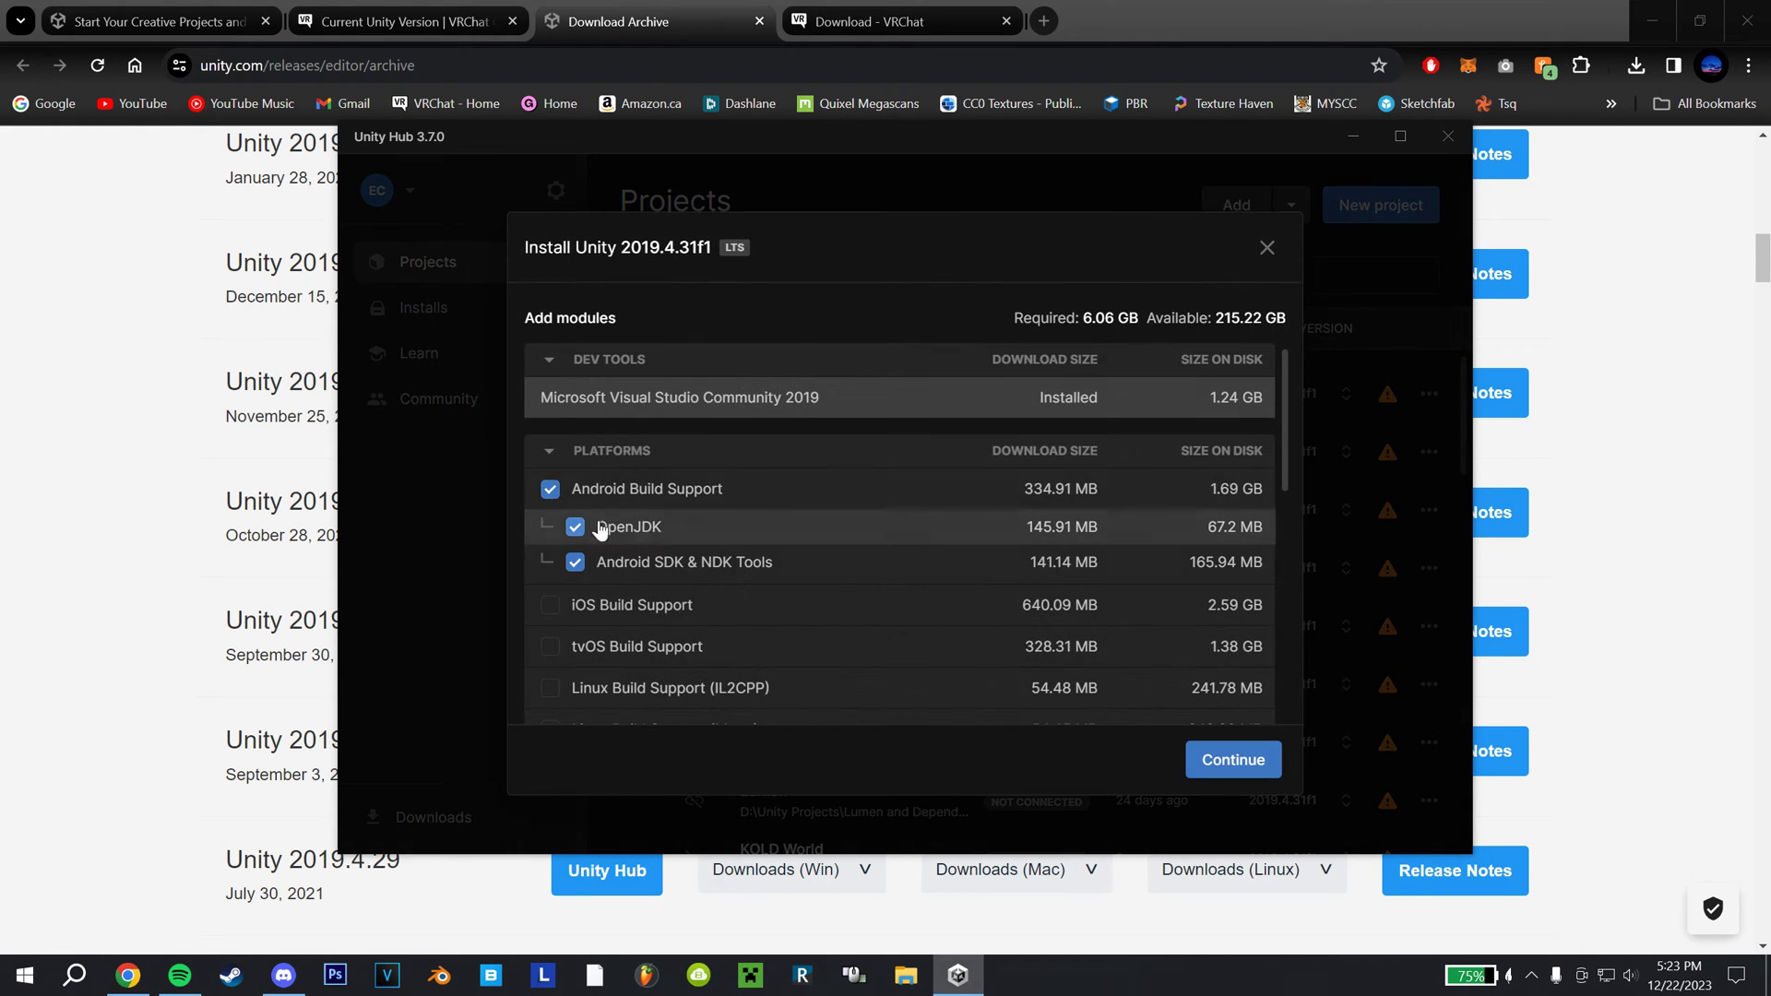
click(1226, 761)
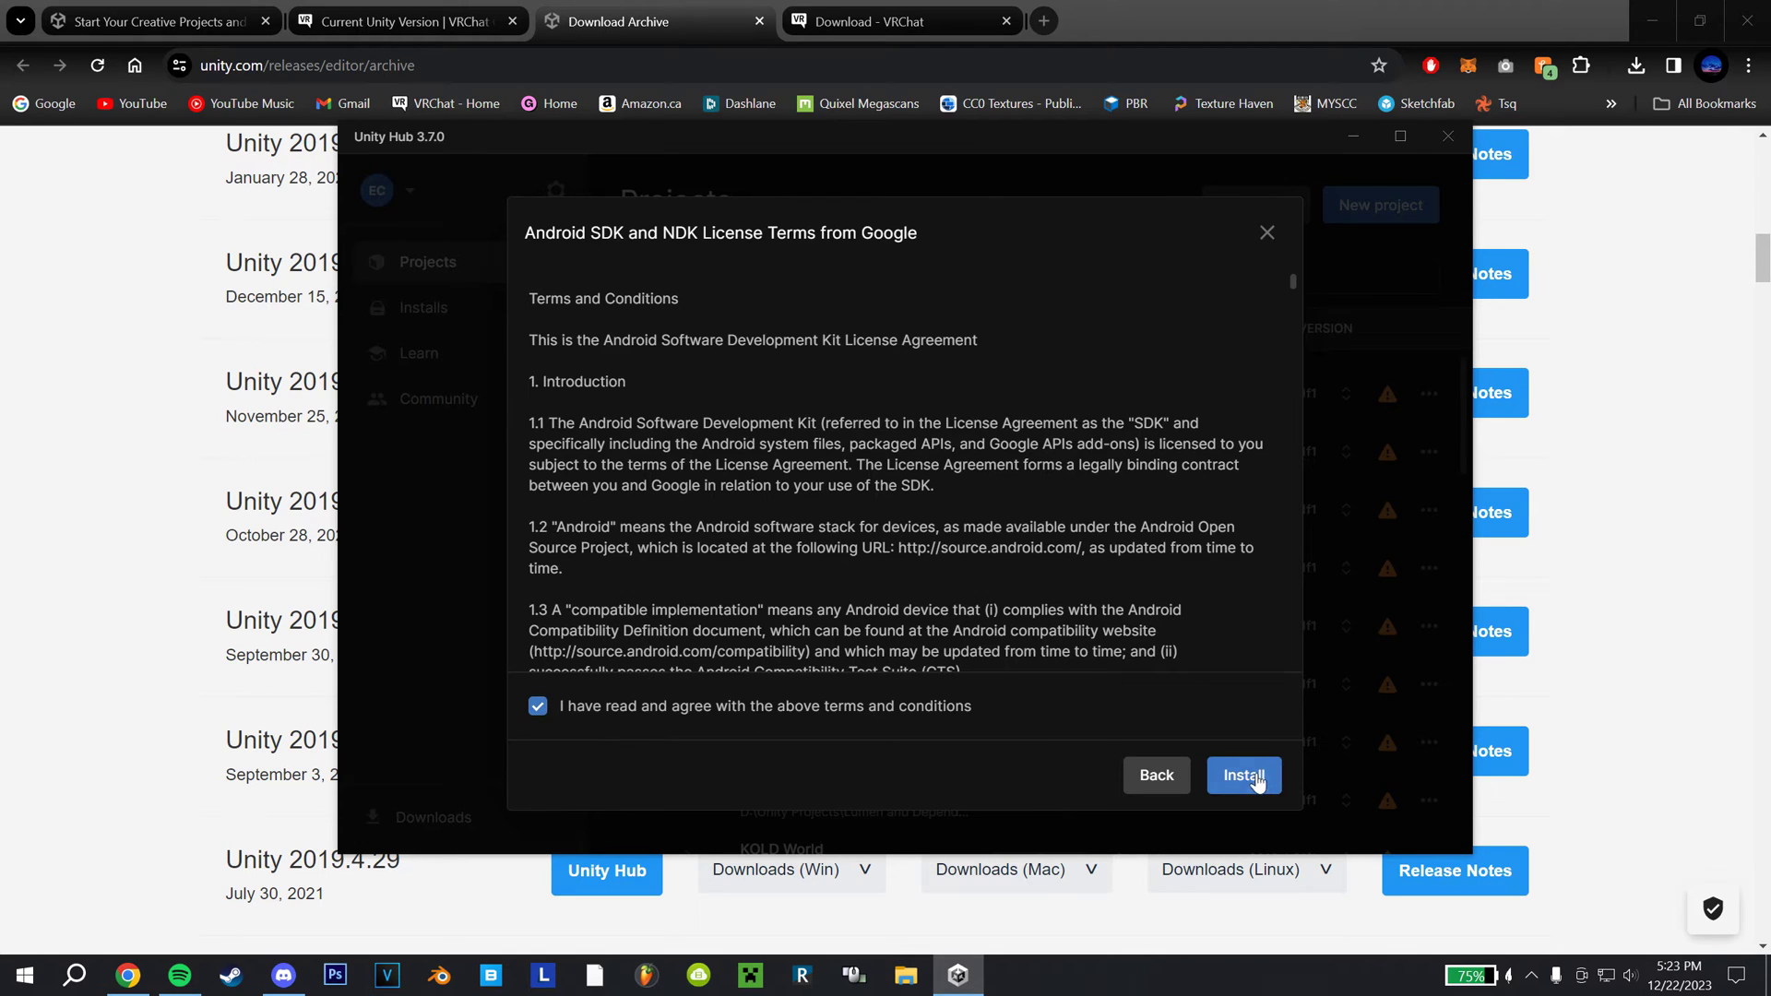
click(1254, 777)
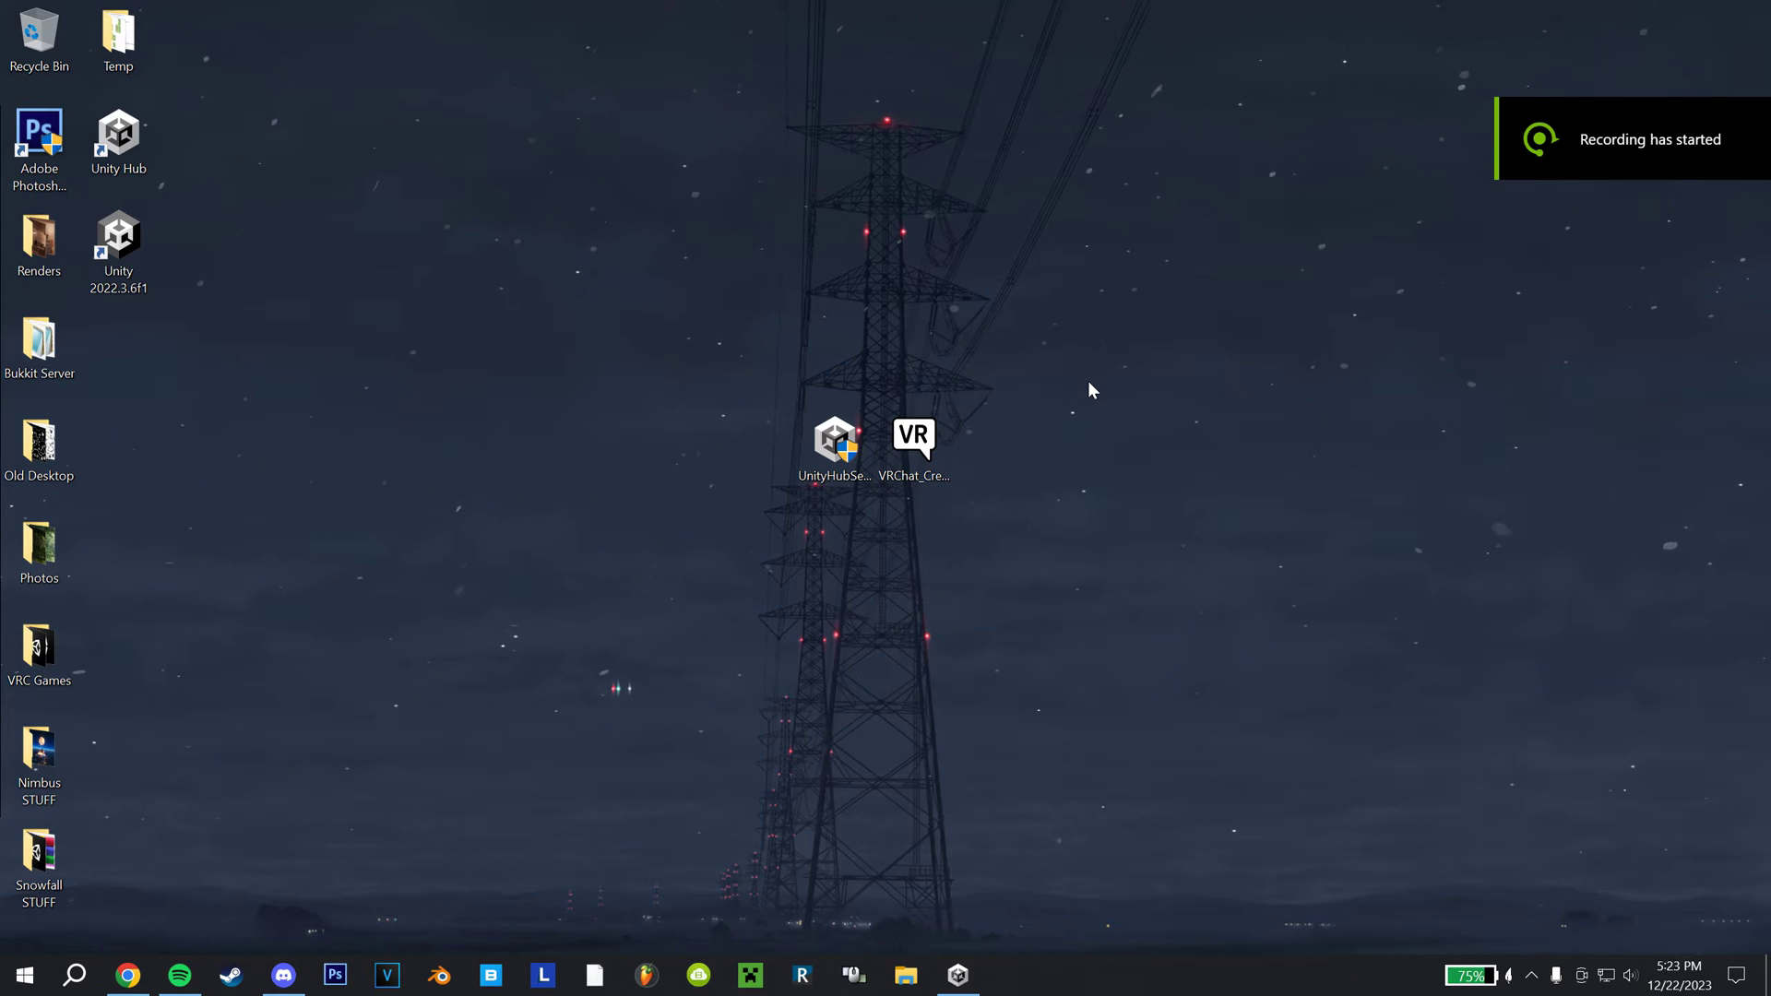
Step: View the VRChat download page in Chrome, then minimize the browser to show the desktop
click(127, 975)
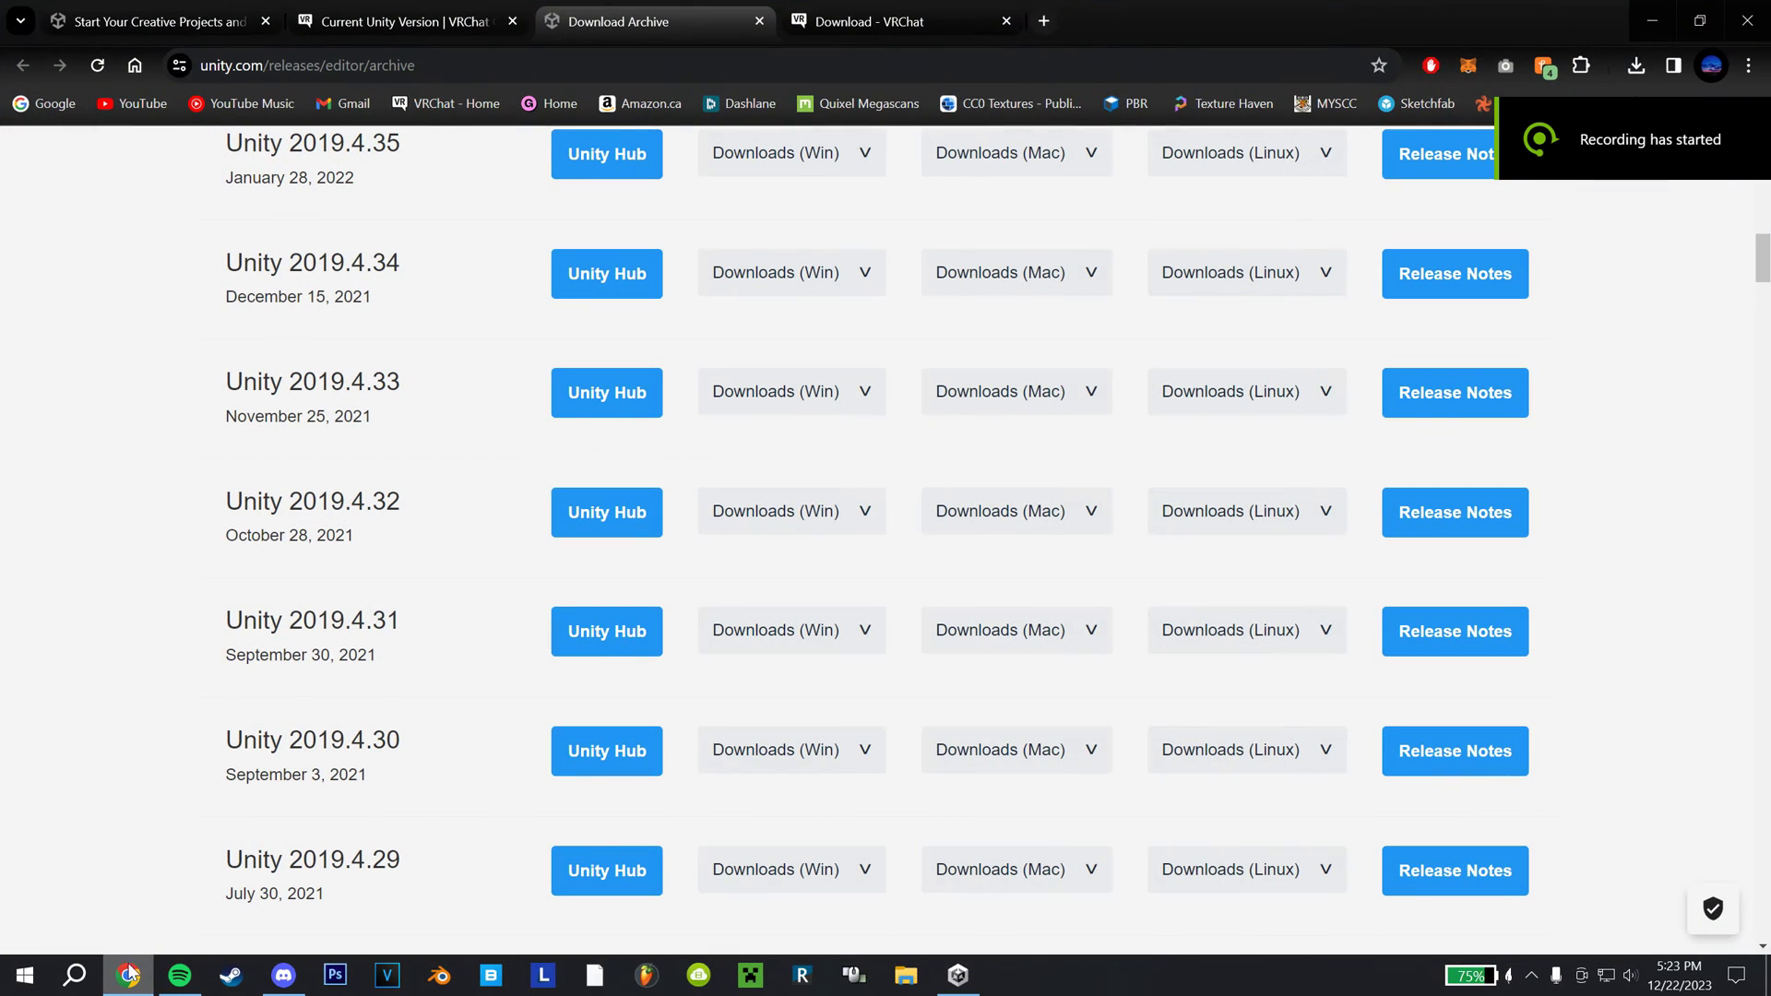
click(857, 20)
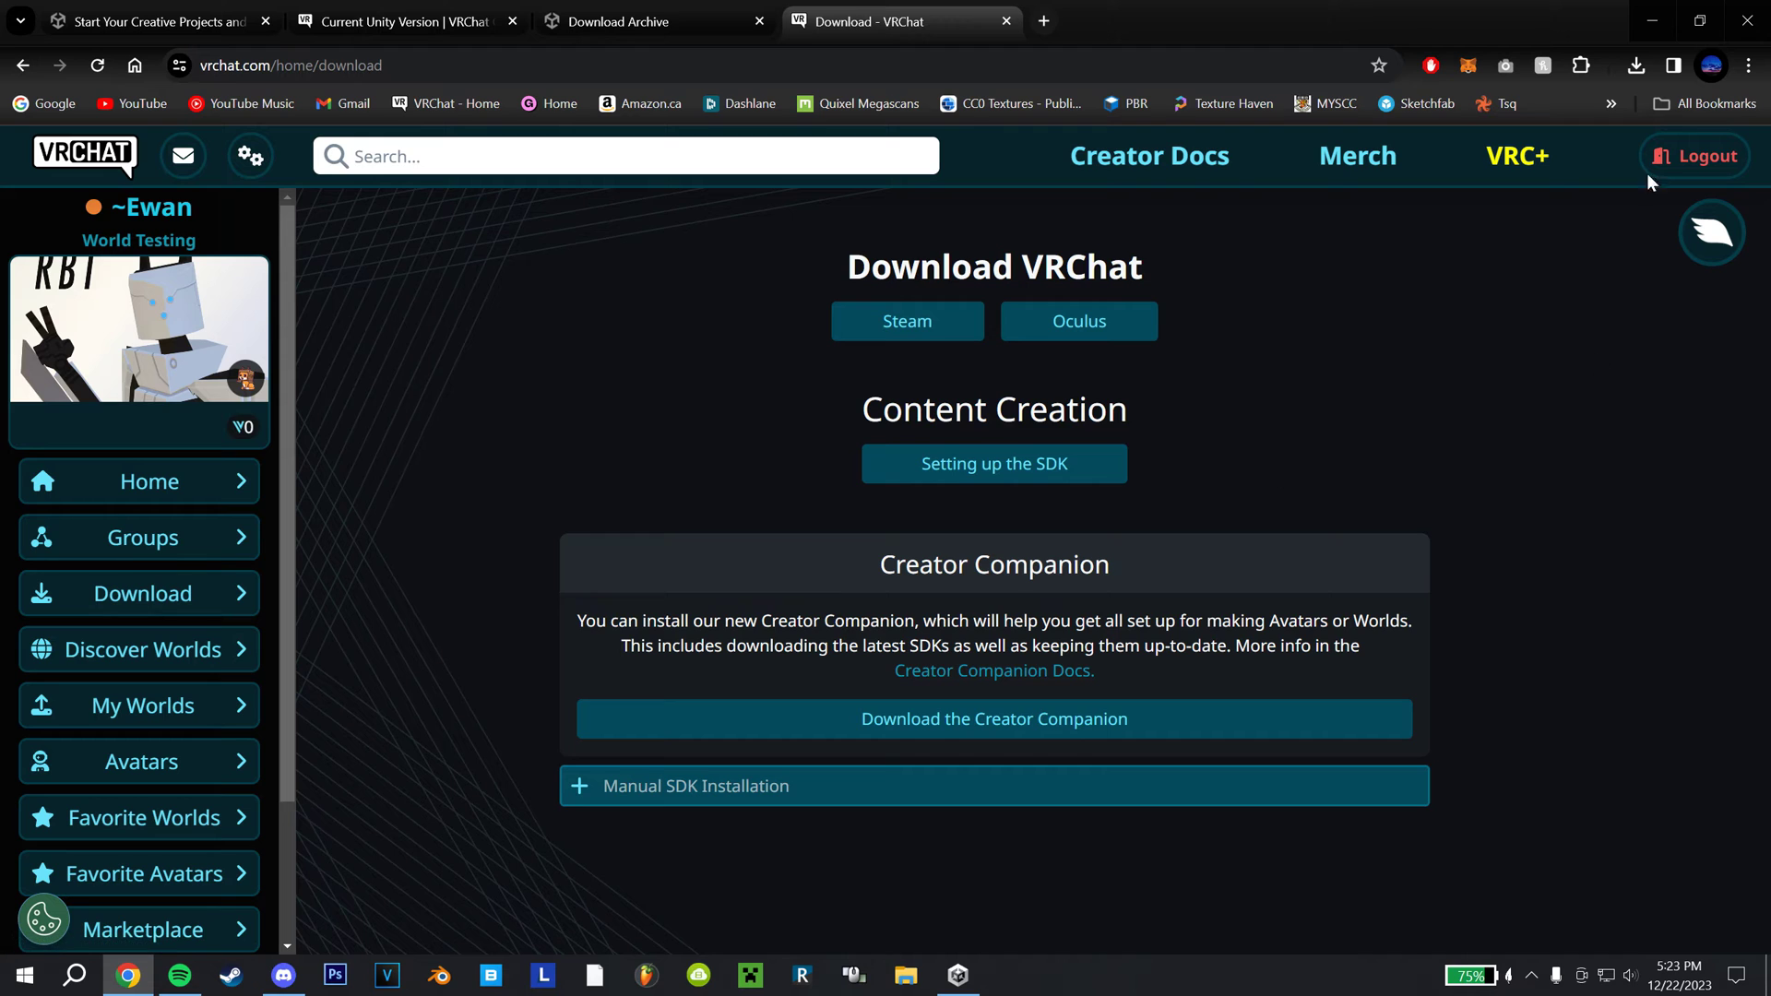
click(1652, 20)
Step: Launch the VRChat Creator Companion 2.2.3 installer for all users and allow admin changes
click(920, 451)
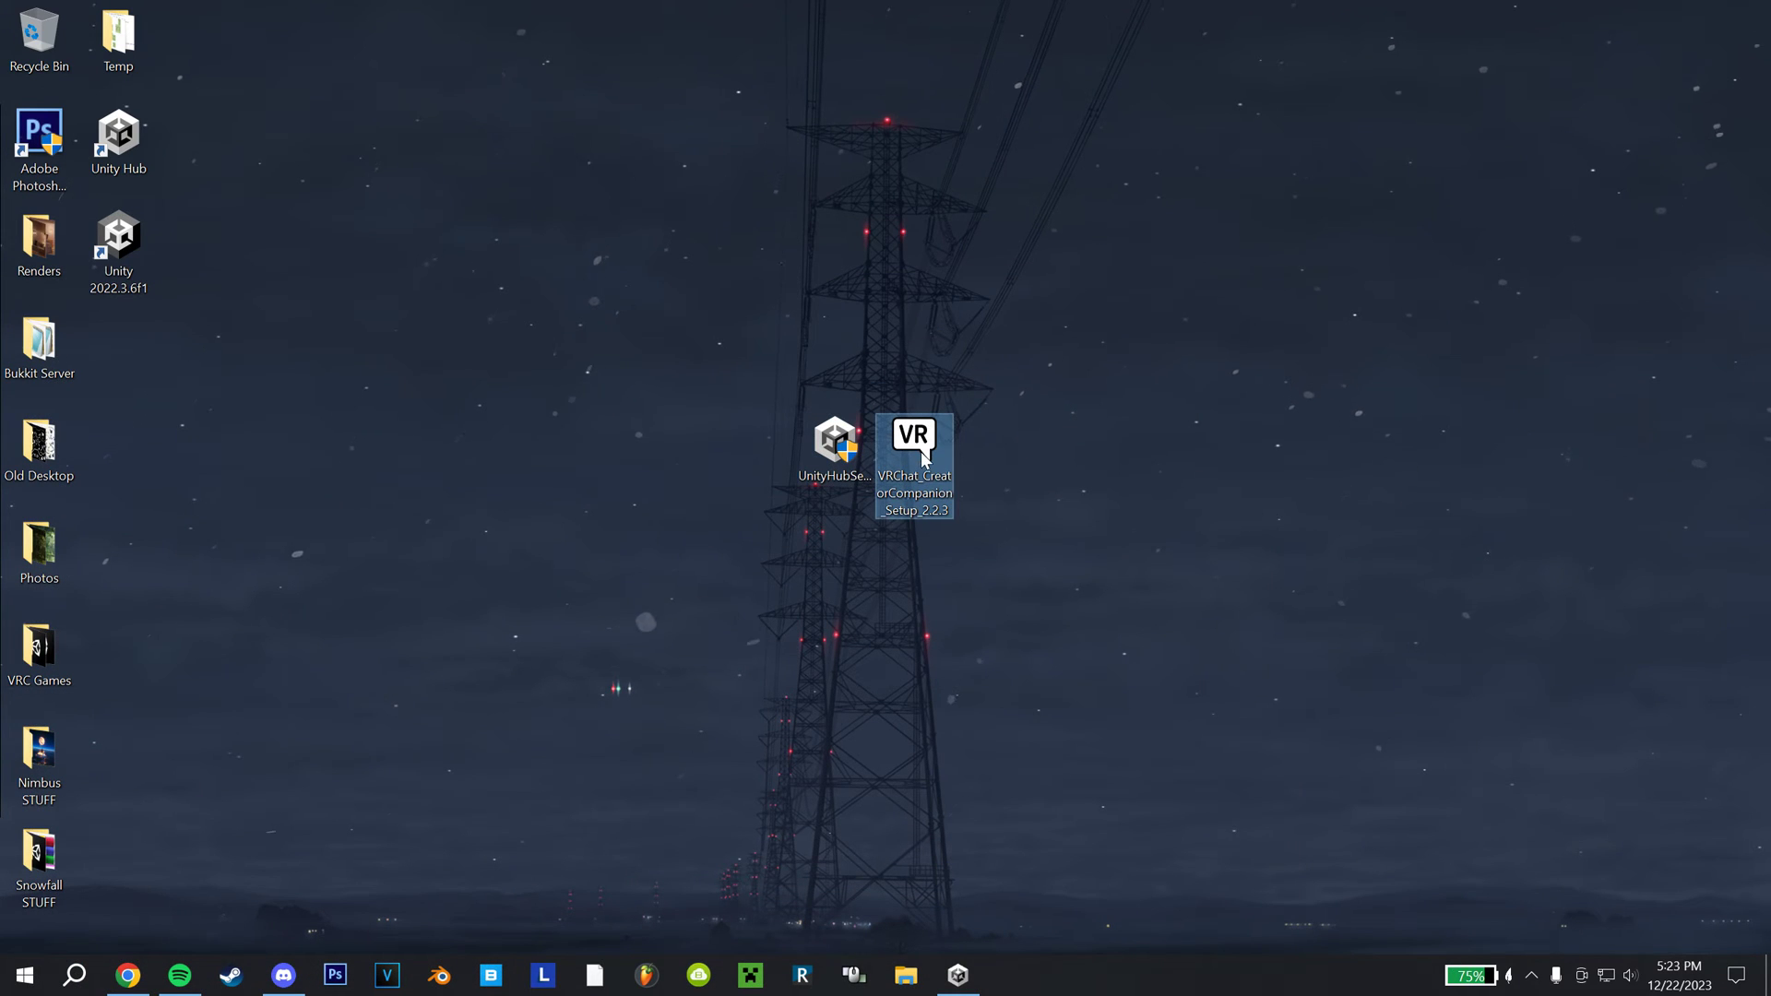
double_click(920, 451)
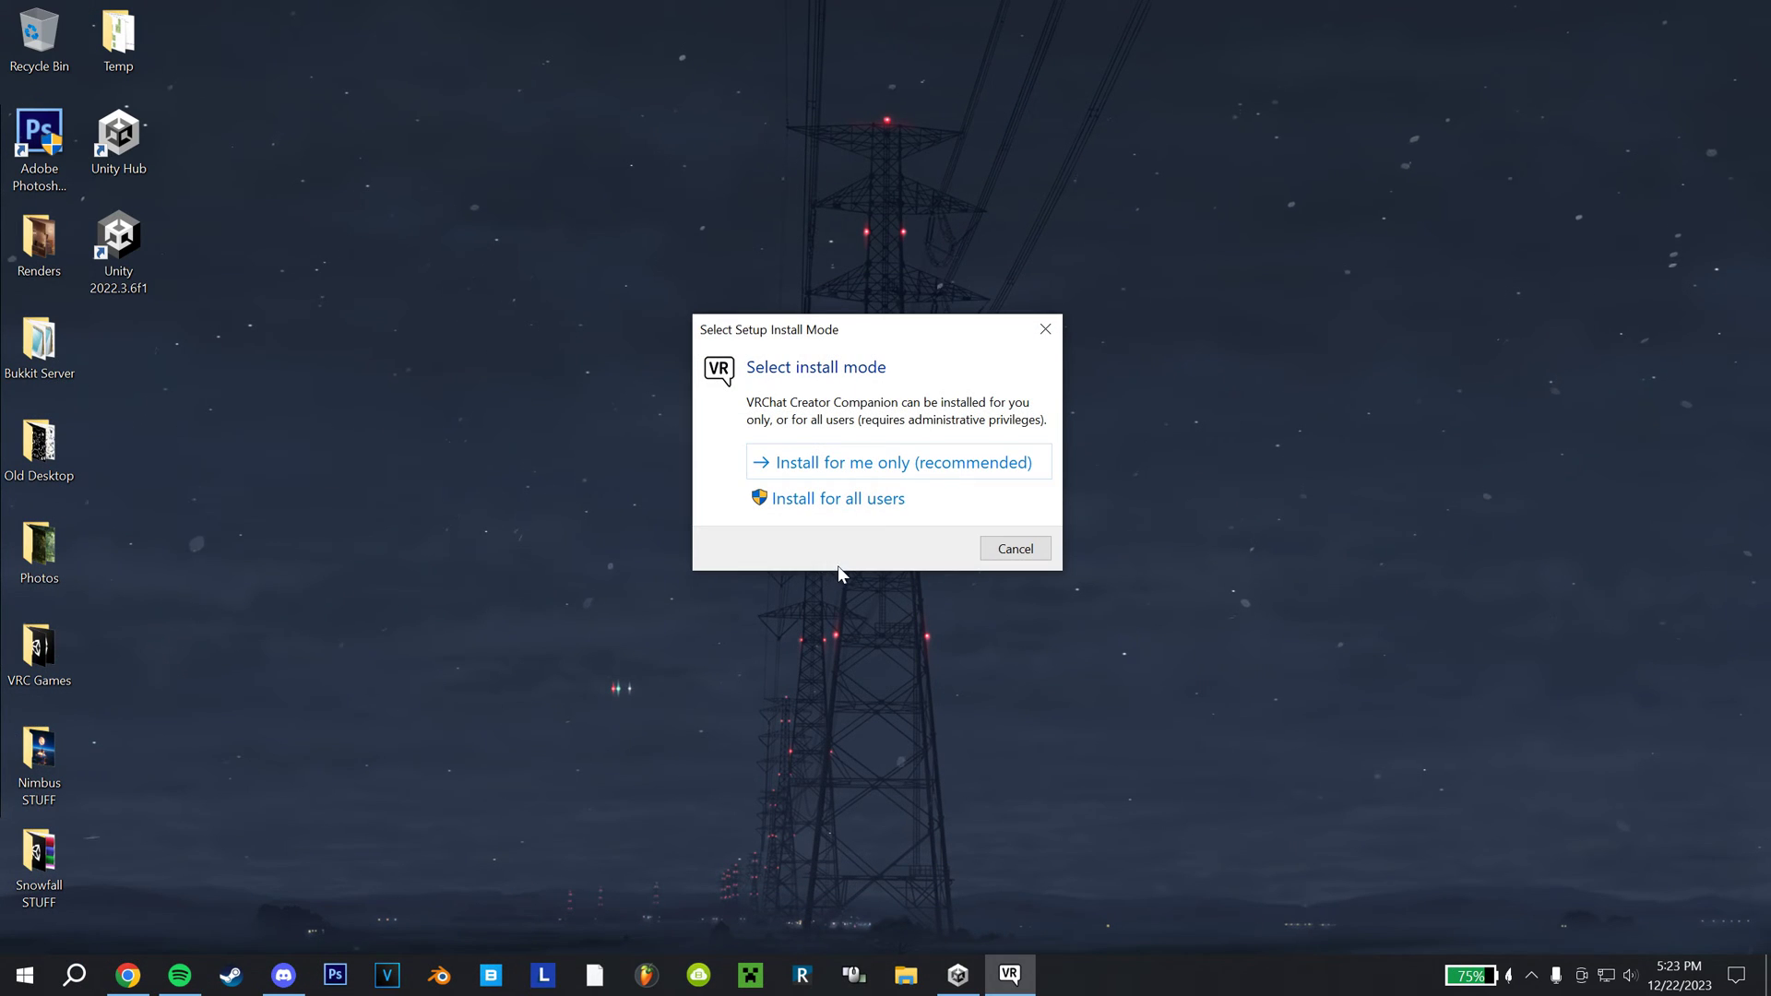
click(853, 498)
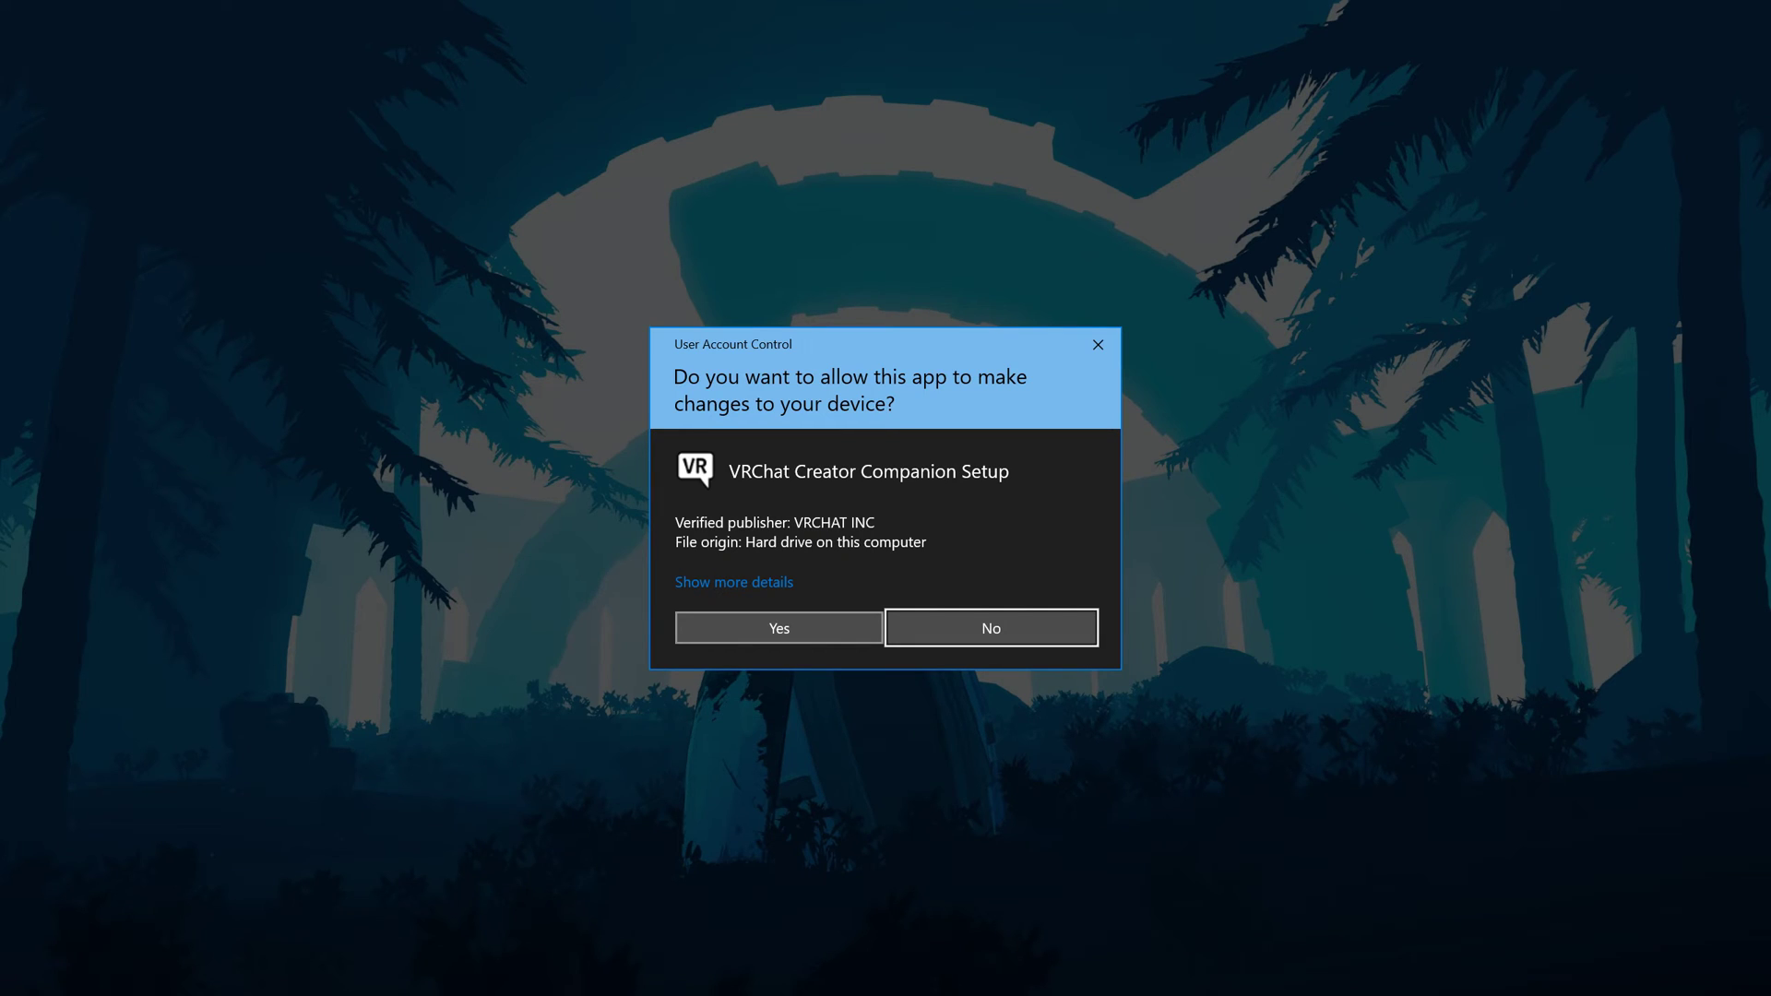
click(809, 627)
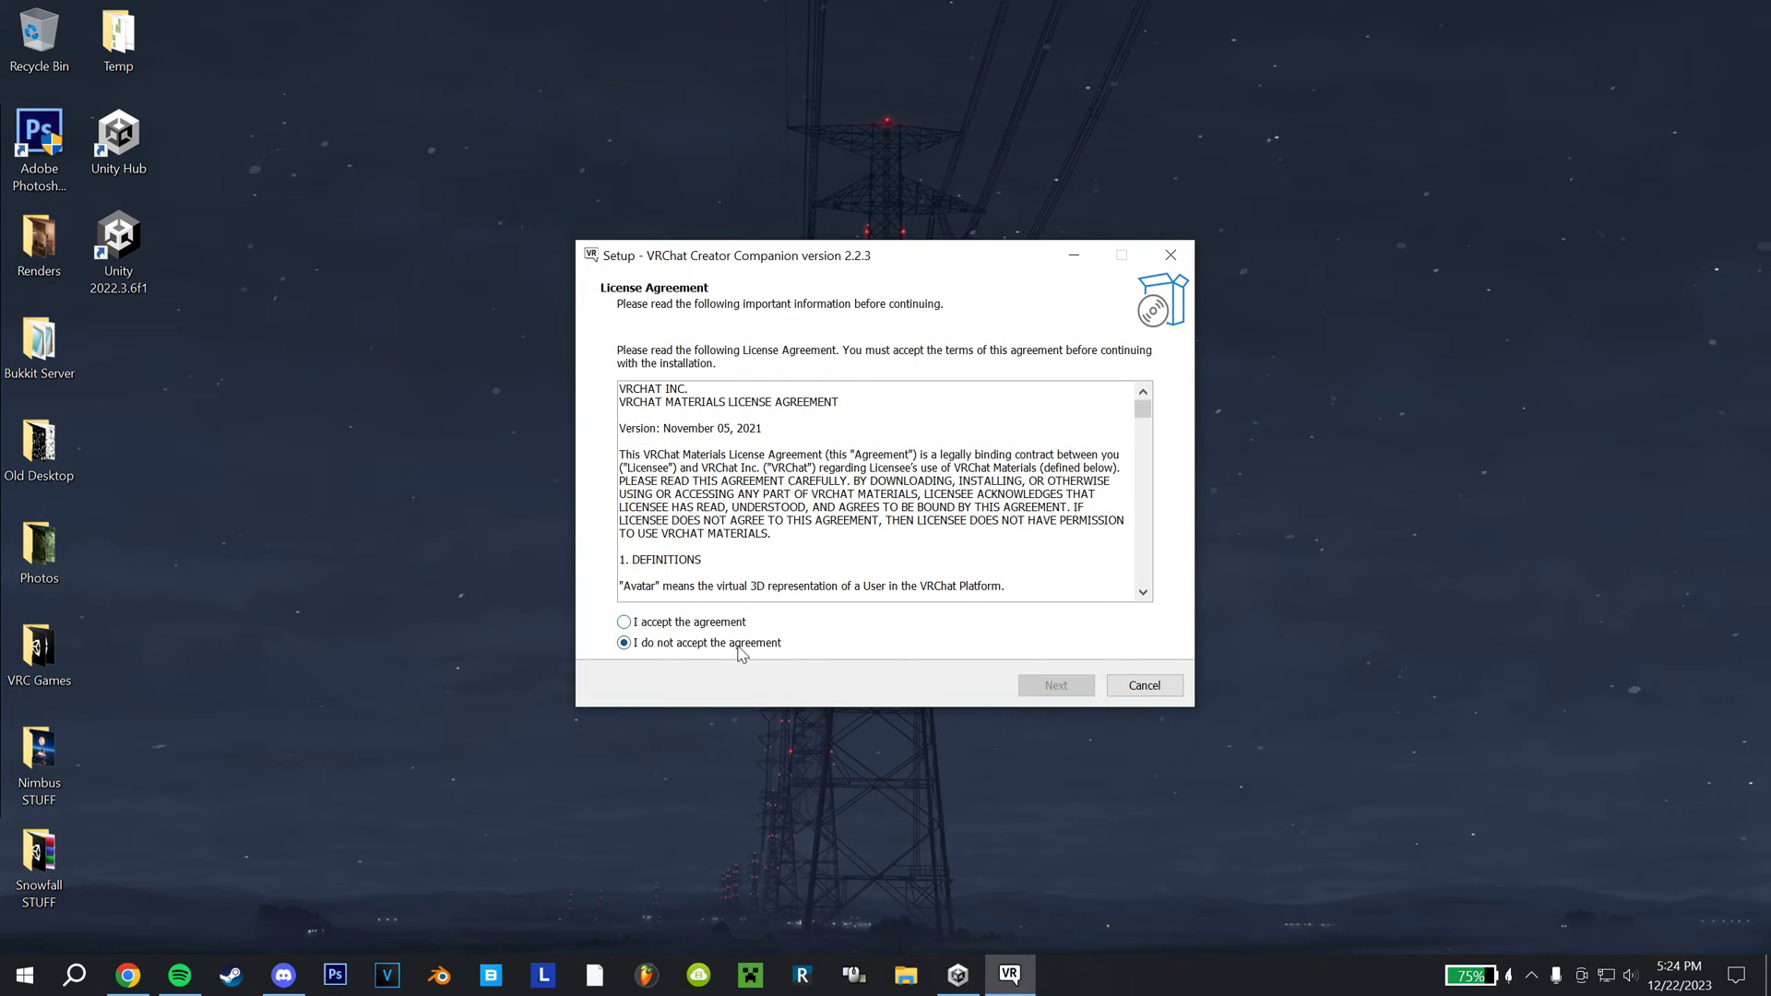
Step: Accept the license and install into C:\Program Files (x86)\VRChat Creator Companion with the default Start Menu folder
click(642, 625)
click(1039, 690)
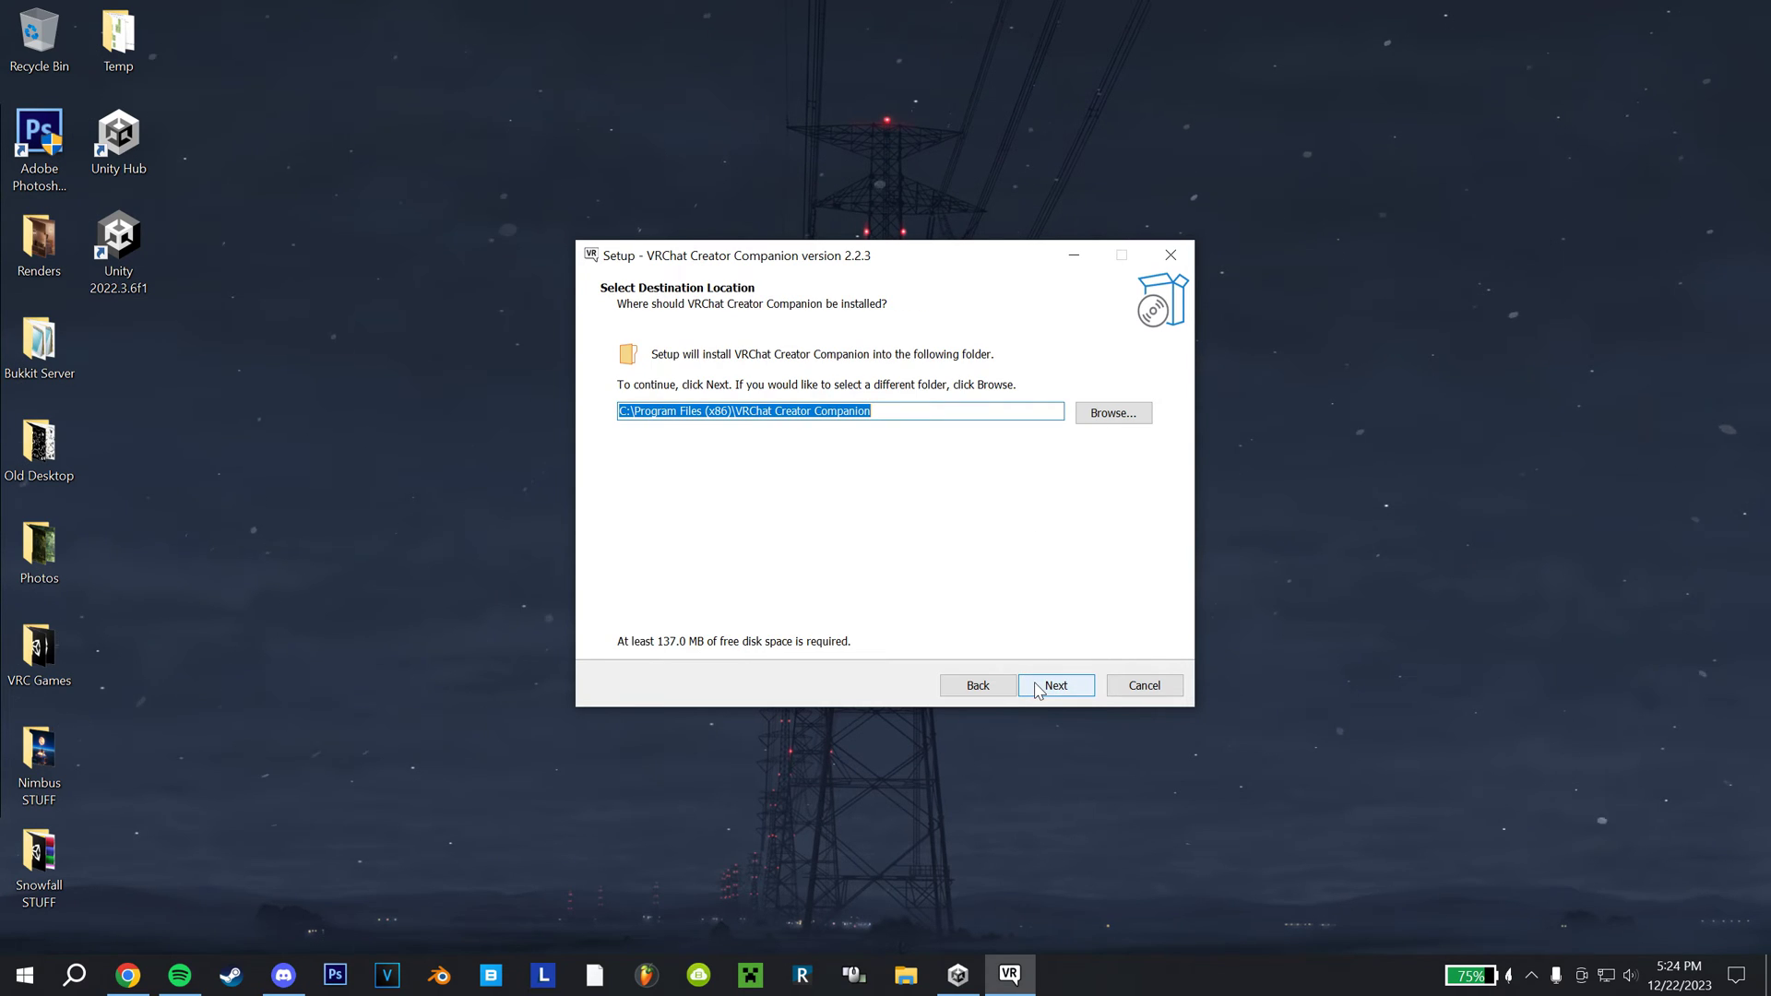
key(Return)
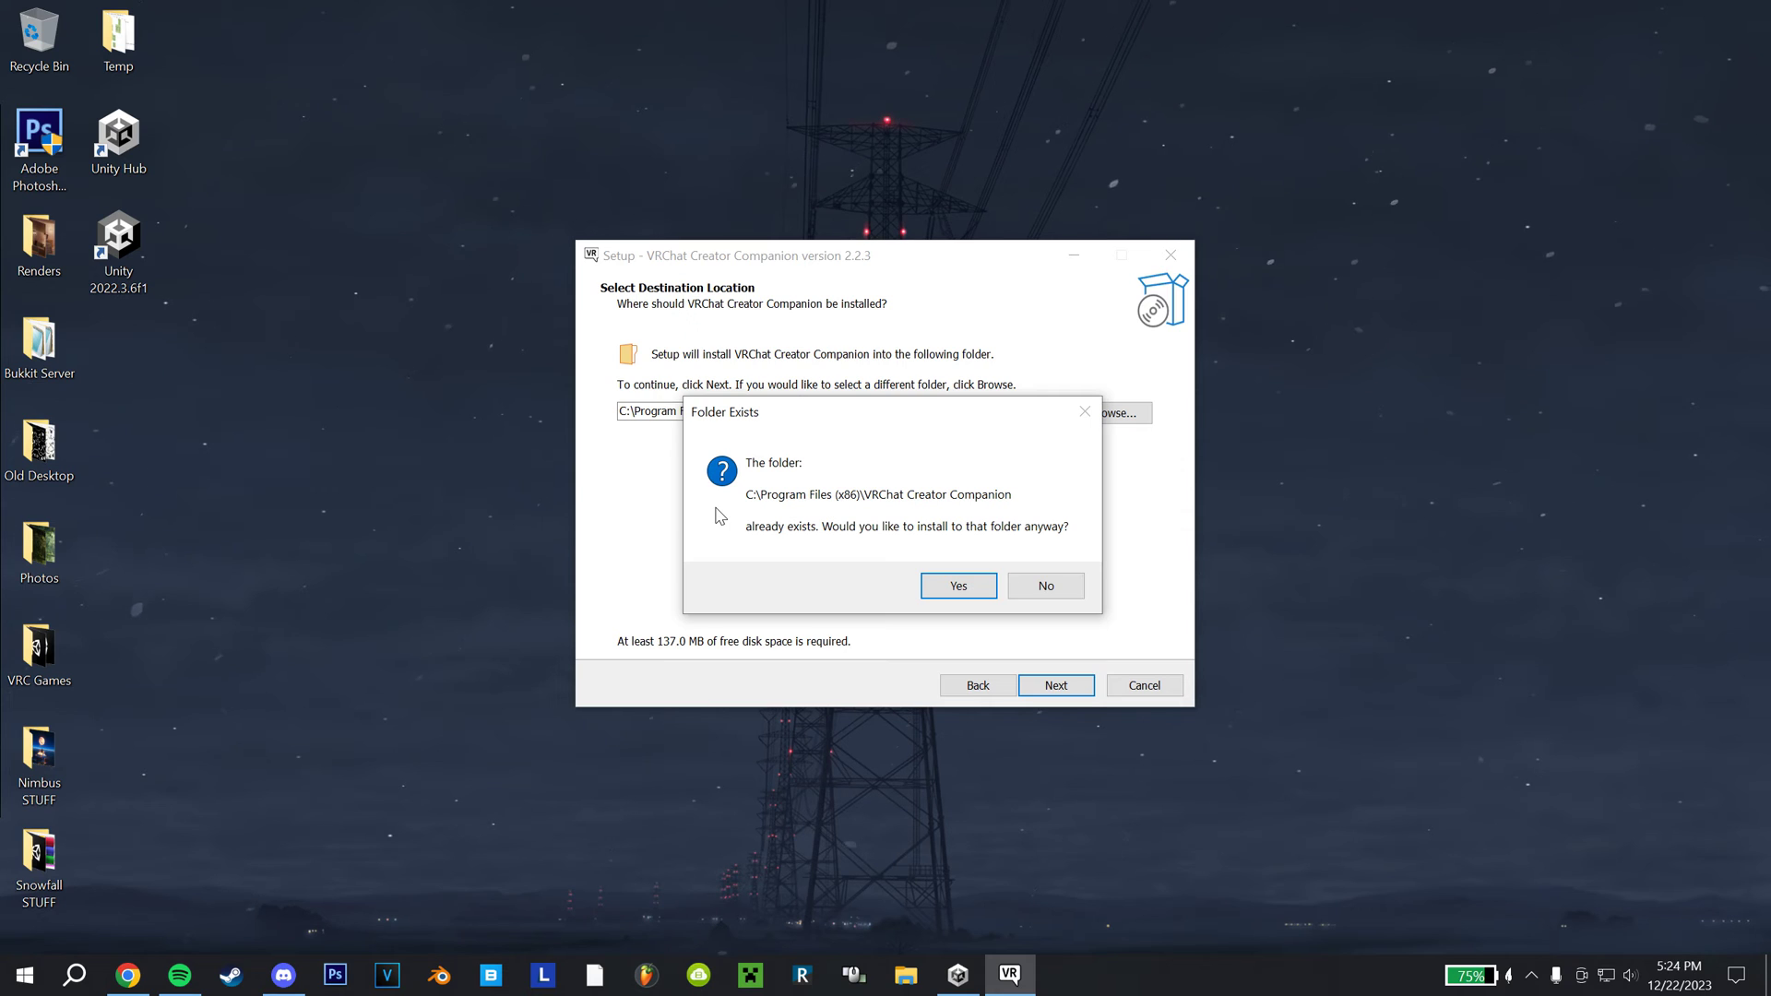
click(936, 586)
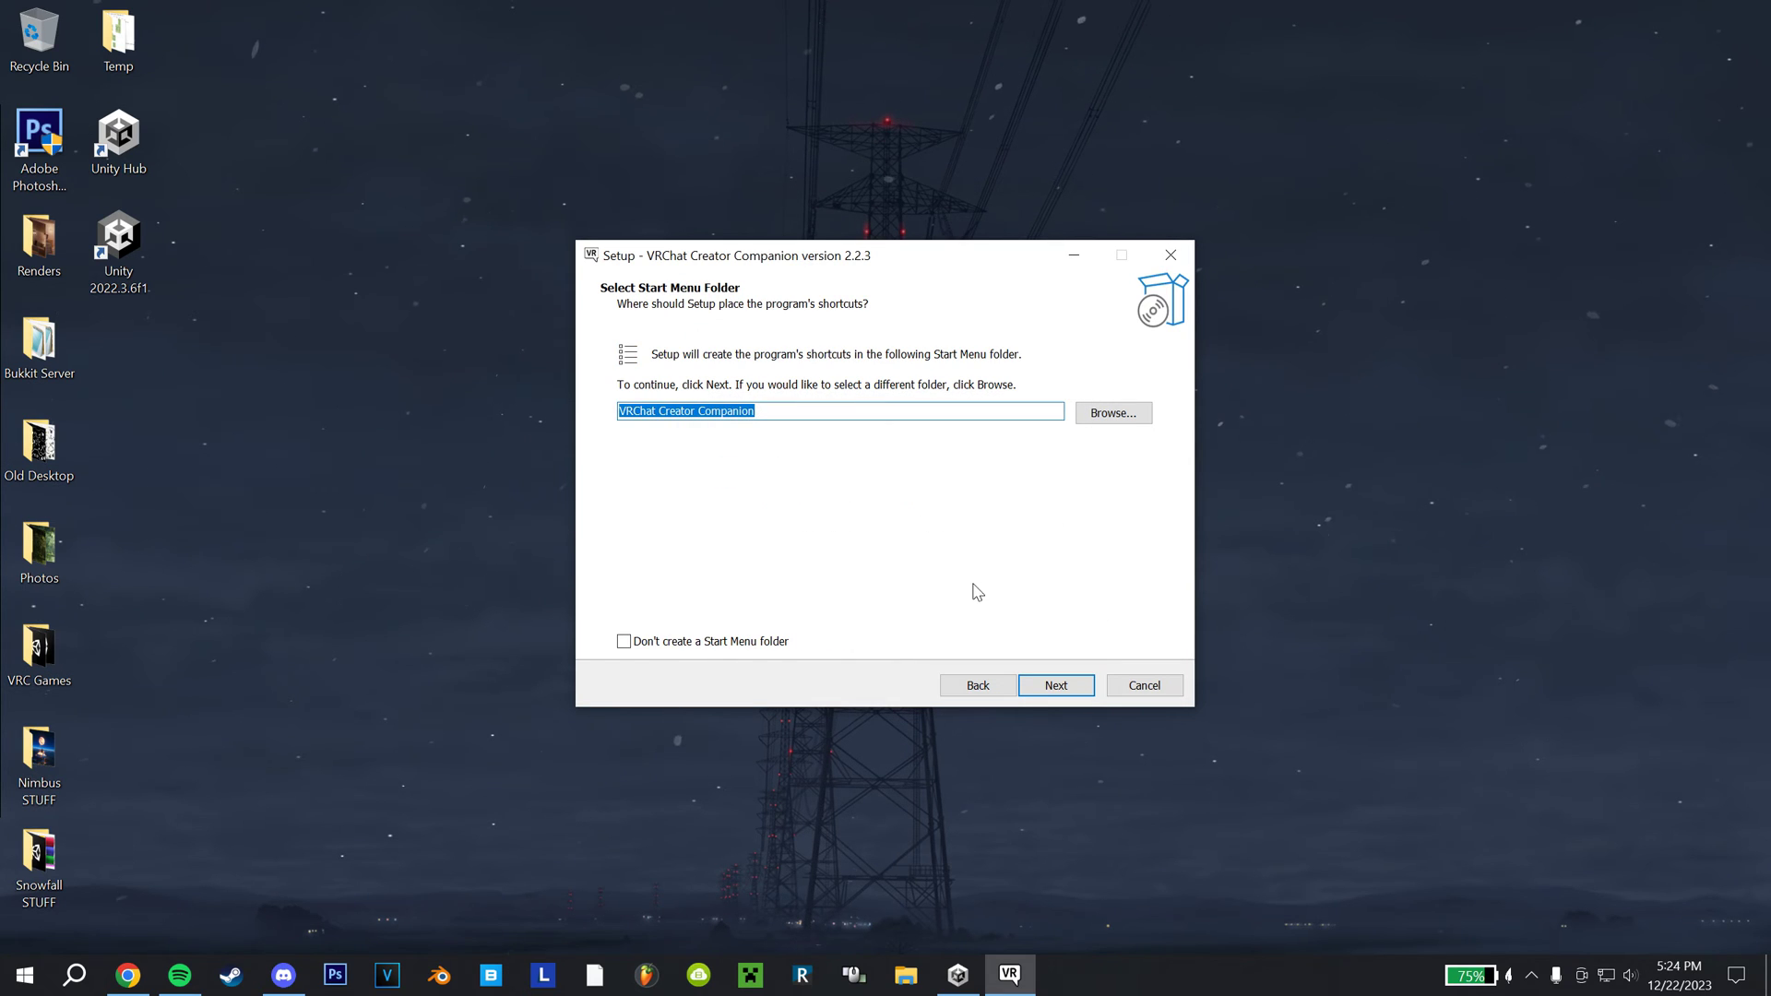
click(1070, 690)
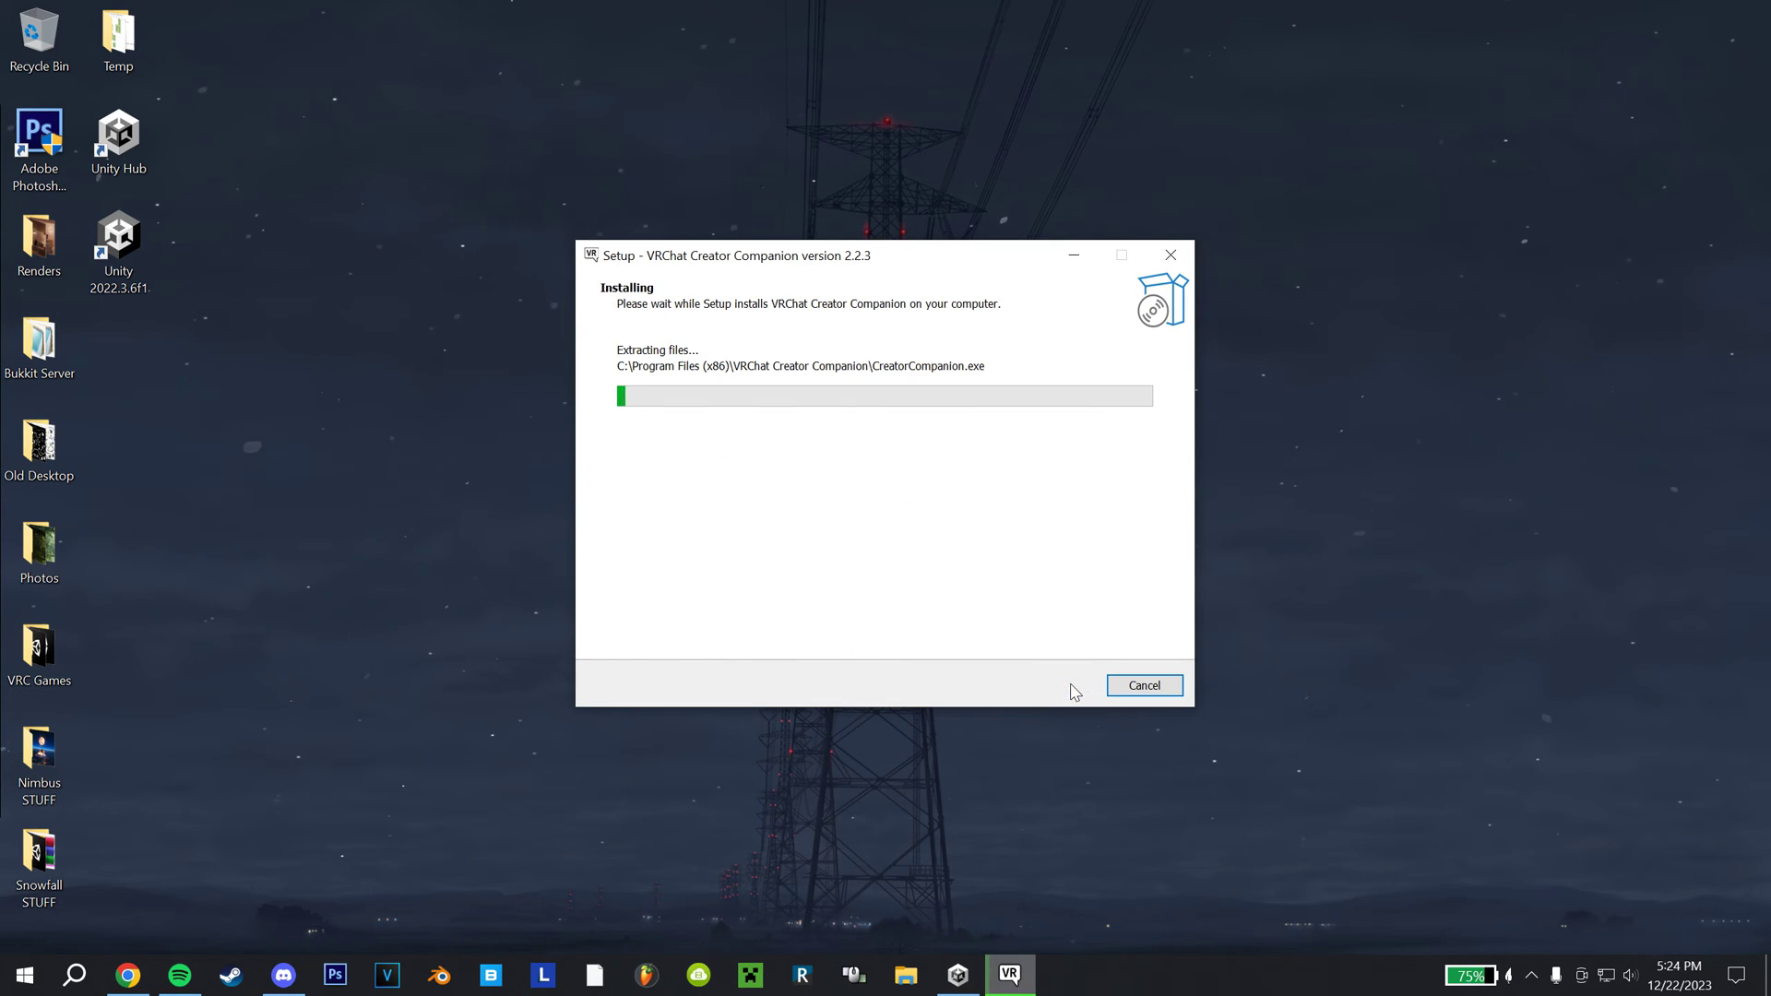